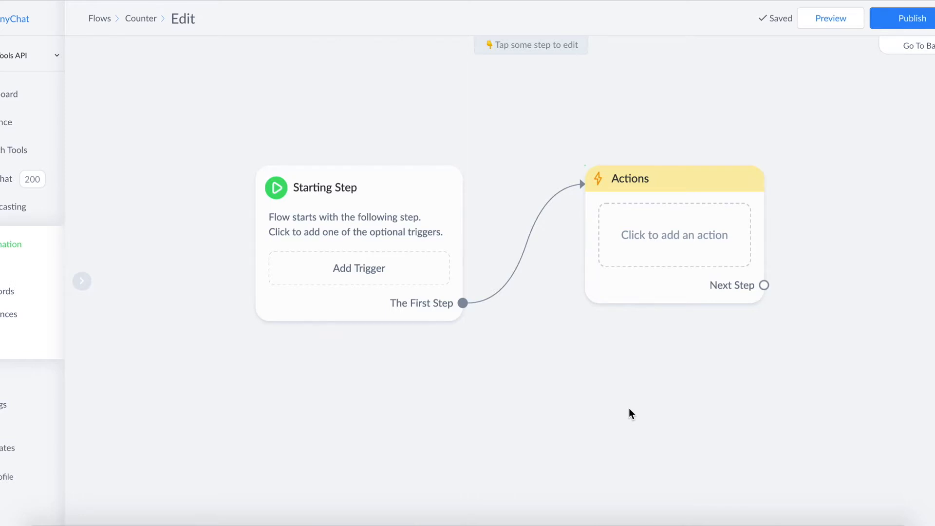
- Add a Seller.Tools action to the empty Actions step of the Counter flow
{"action": "left_click_drag", "start_coordinate": [629, 408], "coordinate": [379, 382]}
{"action": "left_click", "coordinate": [422, 224]}
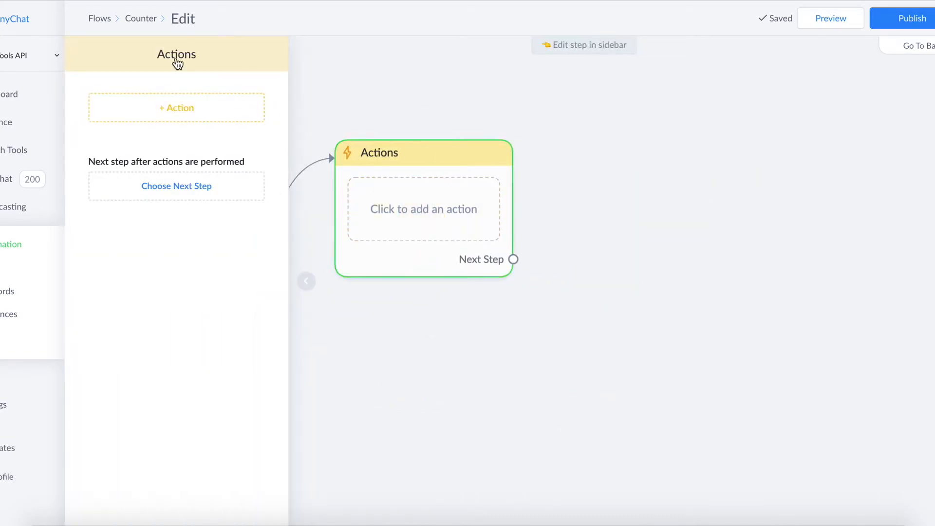
{"action": "left_click", "coordinate": [183, 116]}
{"action": "scroll", "coordinate": [173, 276], "scroll_direction": "down", "scroll_amount": 10}
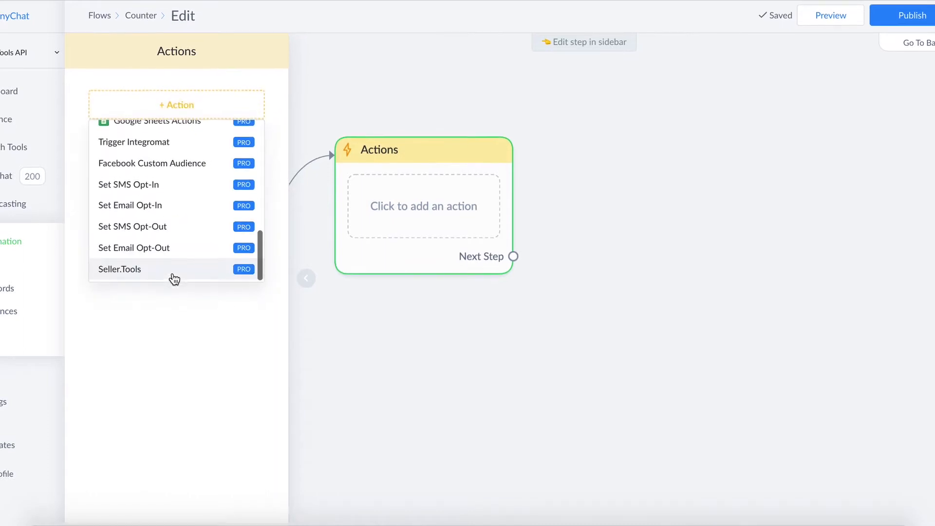
{"action": "left_click", "coordinate": [159, 274]}
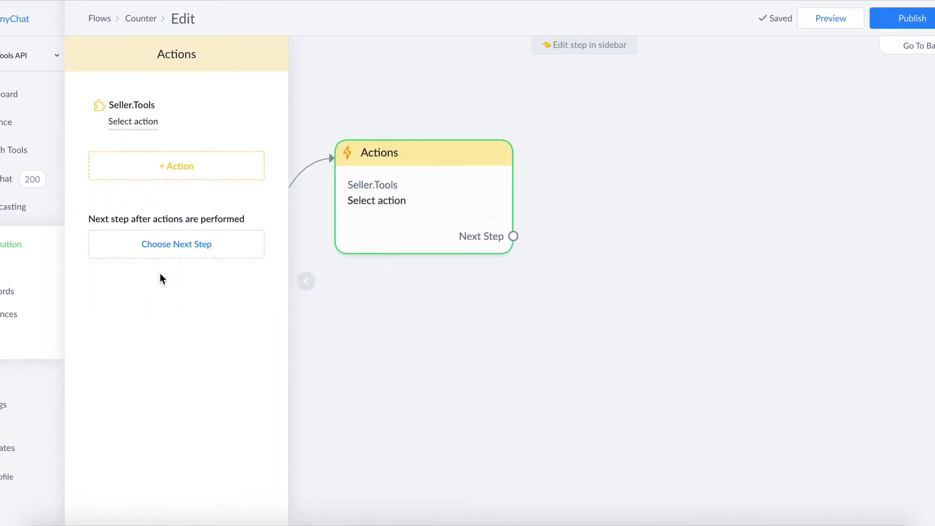
- Choose Counter: Check Value as the operation for the new Seller.Tools action
{"action": "left_click", "coordinate": [133, 122]}
{"action": "scroll", "coordinate": [476, 390], "scroll_direction": "down", "scroll_amount": 9}
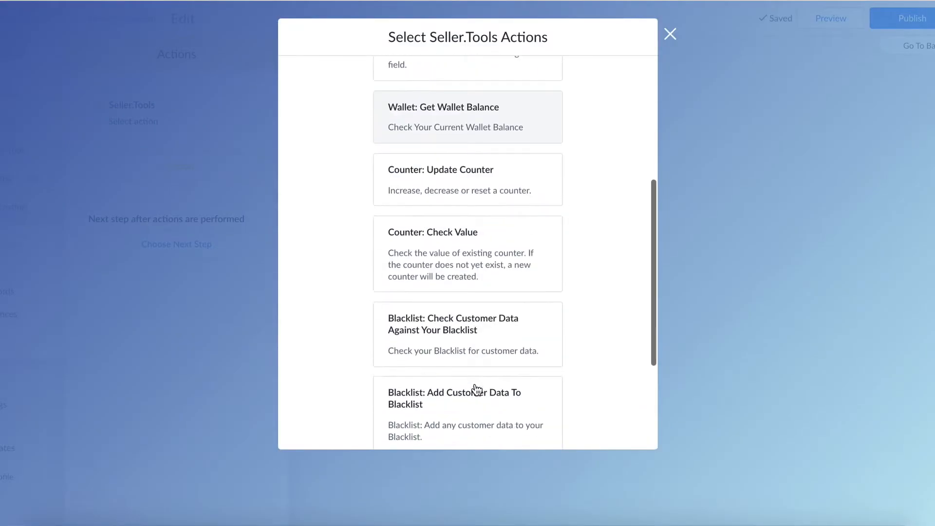
{"action": "scroll", "coordinate": [492, 240], "scroll_direction": "up", "scroll_amount": 9}
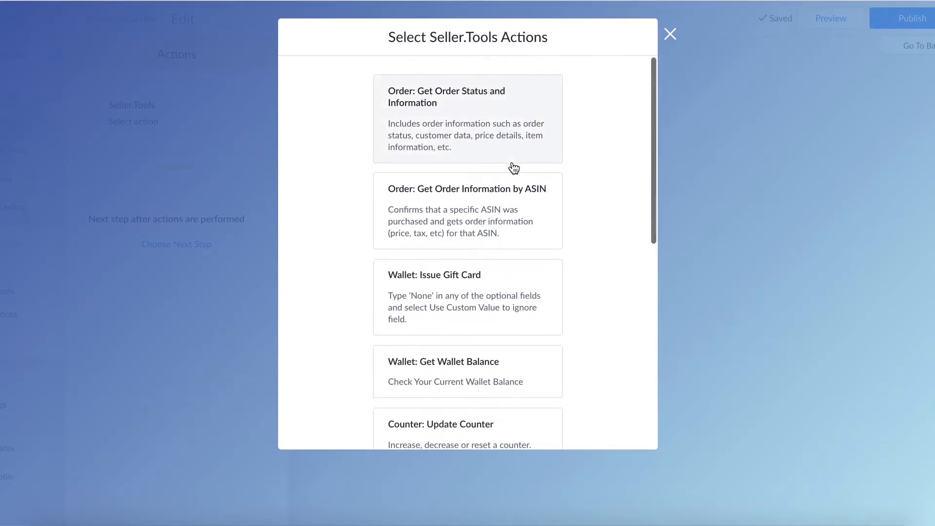
{"action": "scroll", "coordinate": [514, 168], "scroll_direction": "down", "scroll_amount": 5}
{"action": "scroll", "coordinate": [513, 168], "scroll_direction": "down", "scroll_amount": 1}
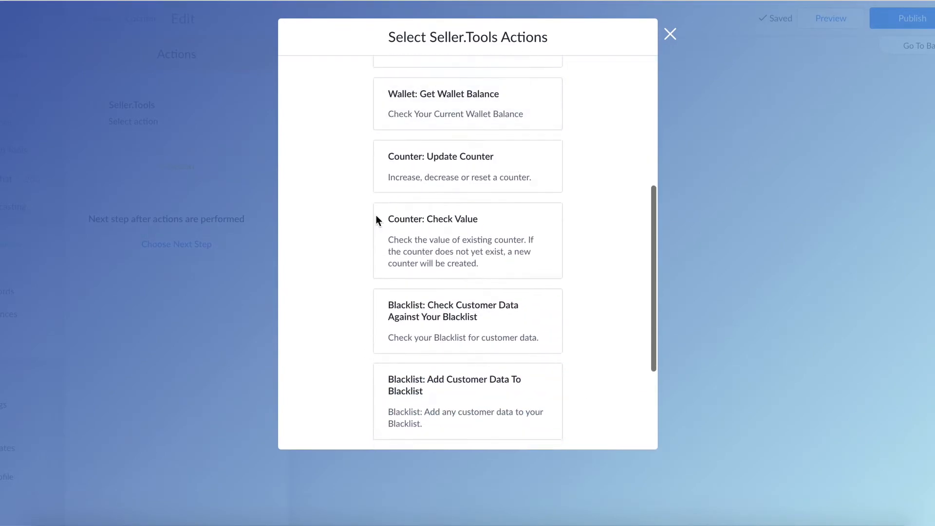
{"action": "left_click", "coordinate": [445, 234]}
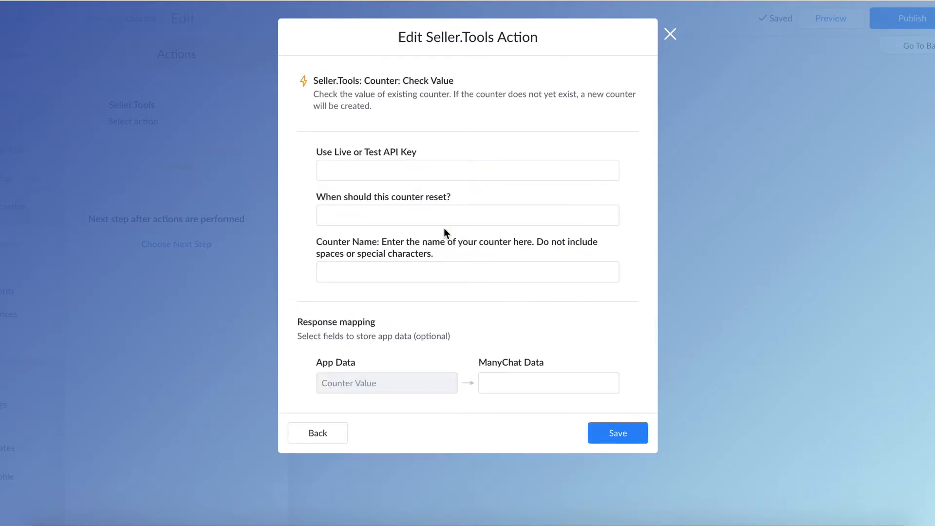
- Configure the counter check to use the Seller.Tools Live API Key and reset at Midnight (00:00)
{"action": "left_click", "coordinate": [386, 170]}
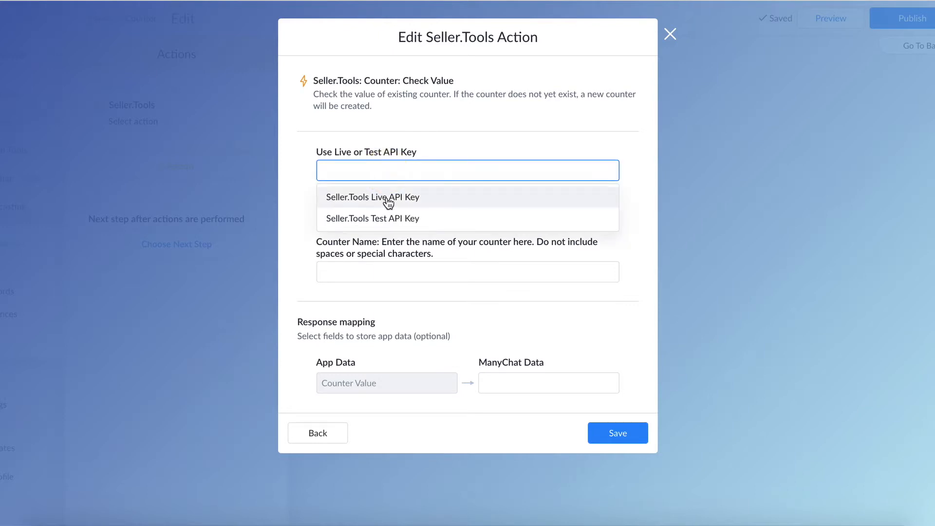
{"action": "left_click", "coordinate": [387, 198]}
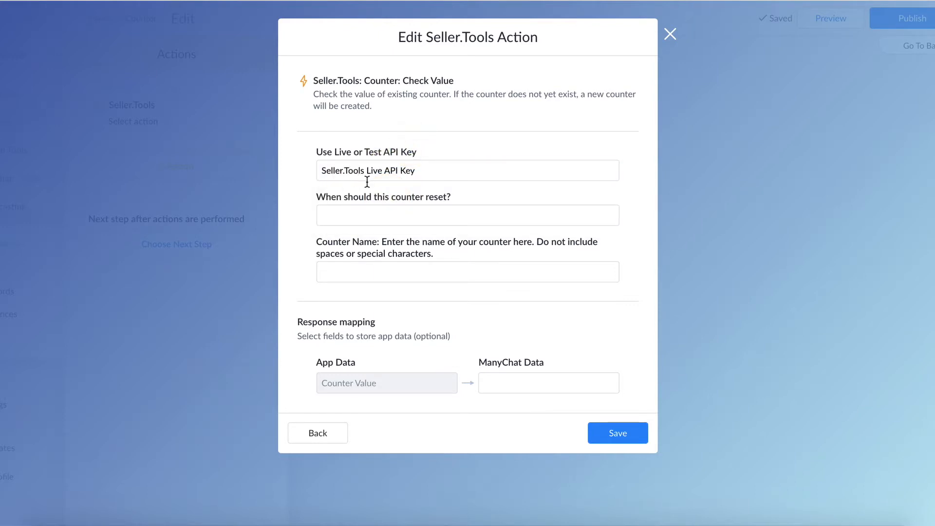
{"action": "left_click", "coordinate": [458, 212]}
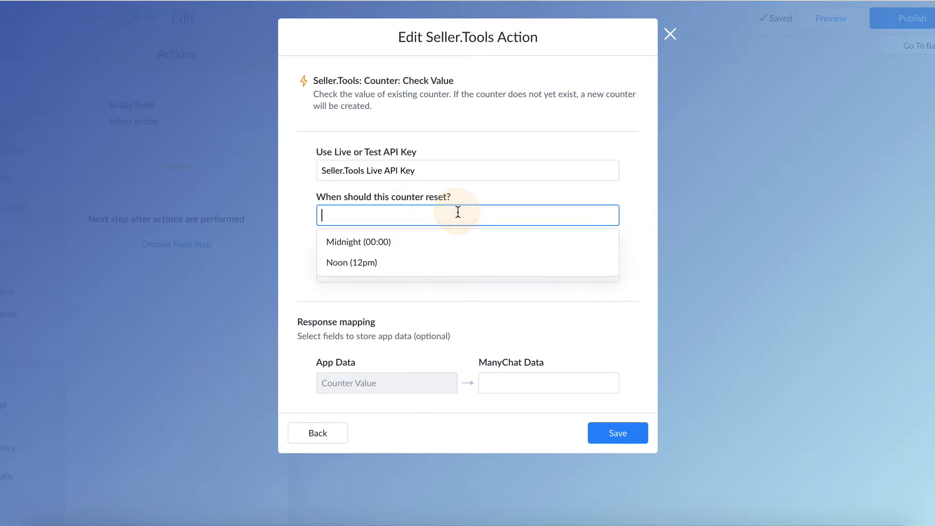
{"action": "left_click", "coordinate": [392, 241]}
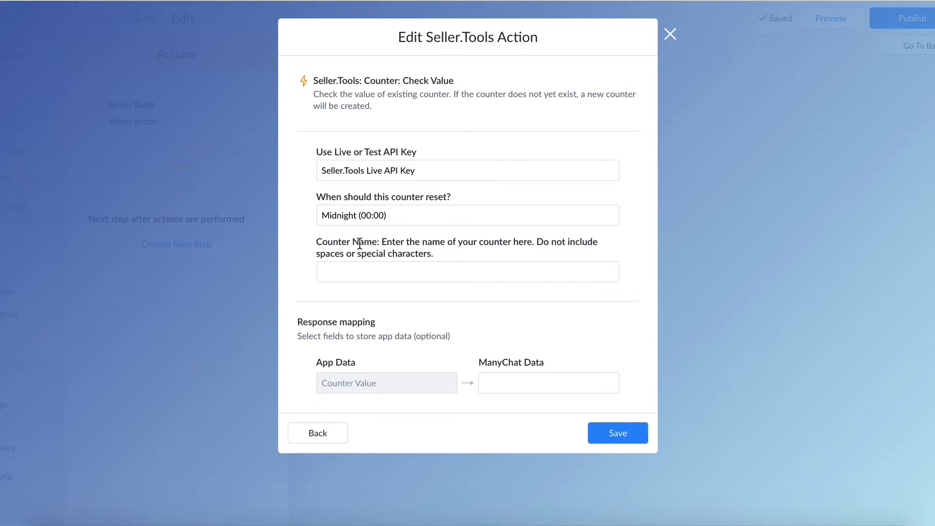
- Set the counter name to the custom value product1counter
{"action": "left_click", "coordinate": [354, 271]}
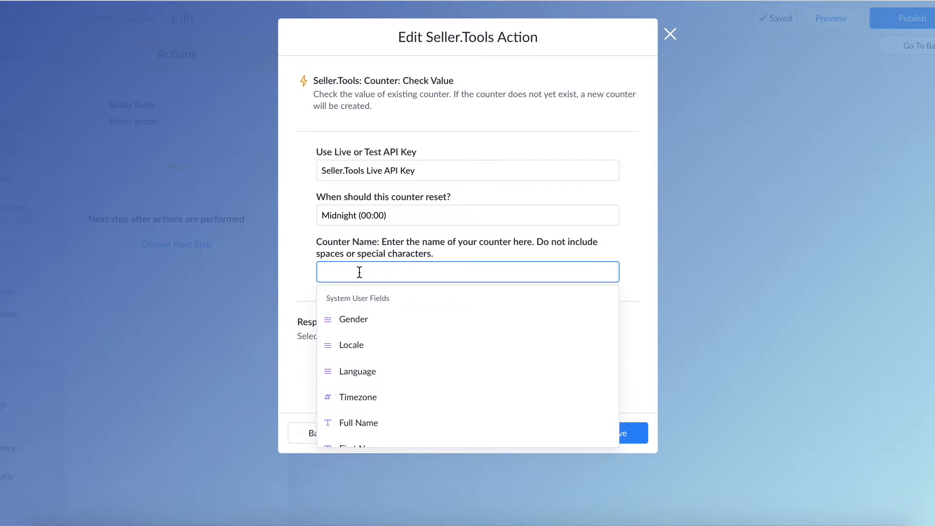
{"action": "type", "text": "product1counter"}
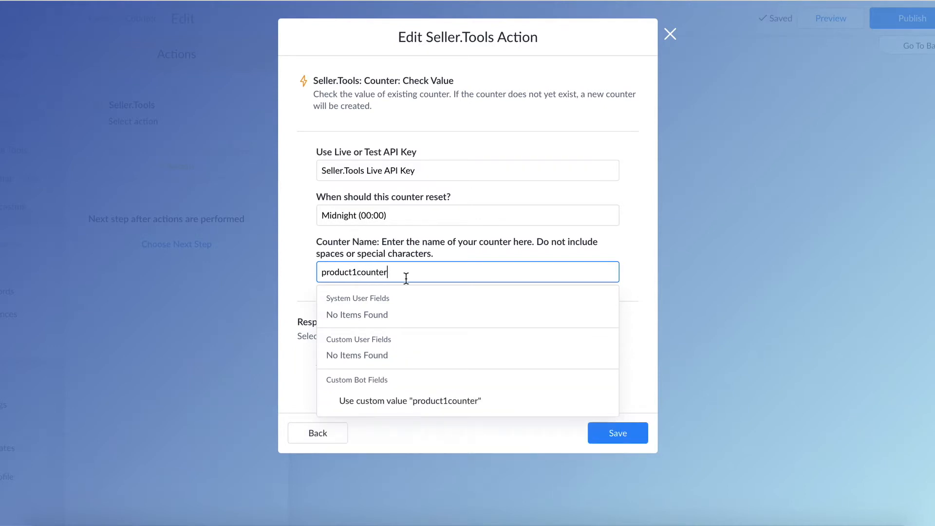
{"action": "left_click", "coordinate": [411, 400]}
{"action": "left_click", "coordinate": [432, 246]}
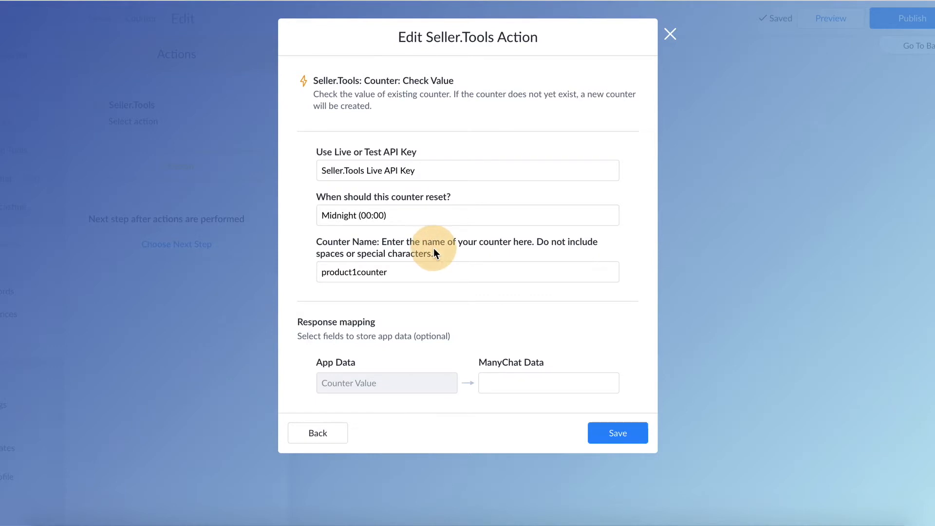
- Replace the counter name with the custom bot field API Counter Name
{"action": "left_click", "coordinate": [412, 272]}
{"action": "key", "text": "BackSpace"}
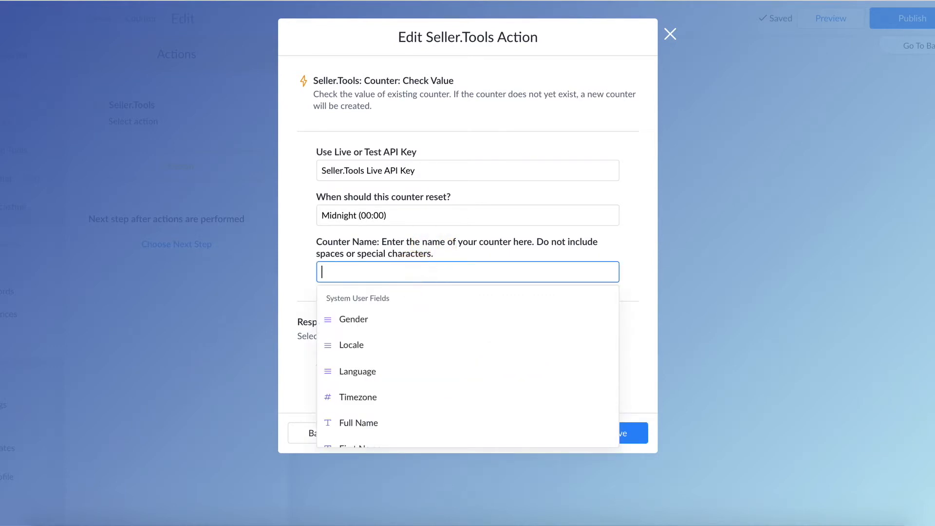
{"action": "scroll", "coordinate": [410, 378], "scroll_direction": "down", "scroll_amount": 15}
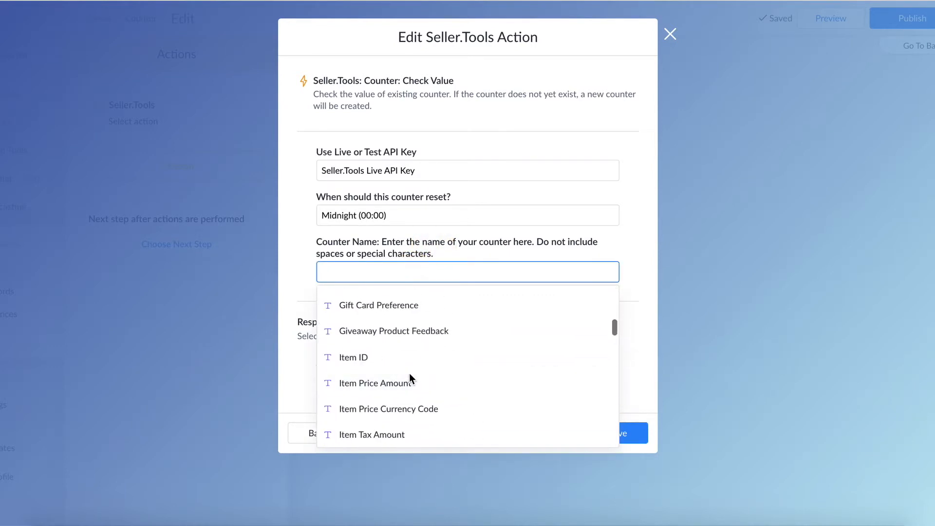
{"action": "scroll", "coordinate": [409, 378], "scroll_direction": "down", "scroll_amount": 15}
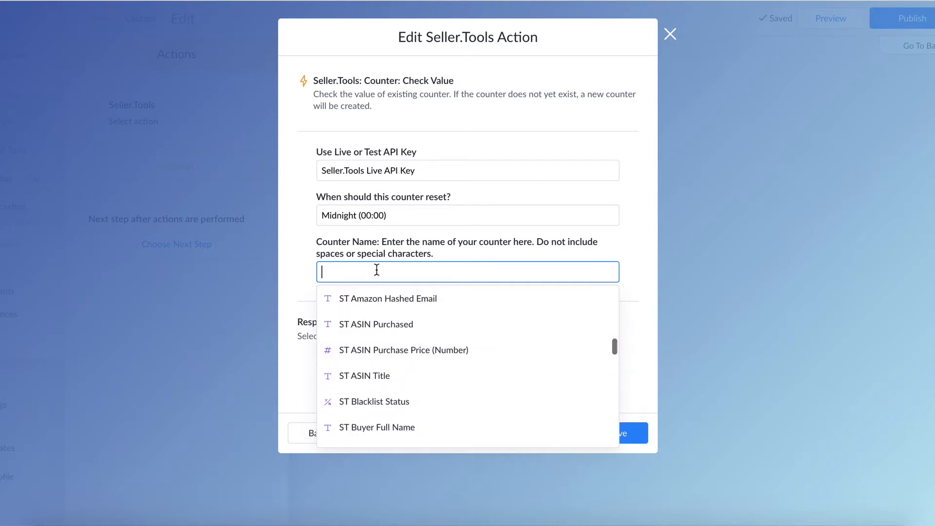
{"action": "type", "text": "counter name"}
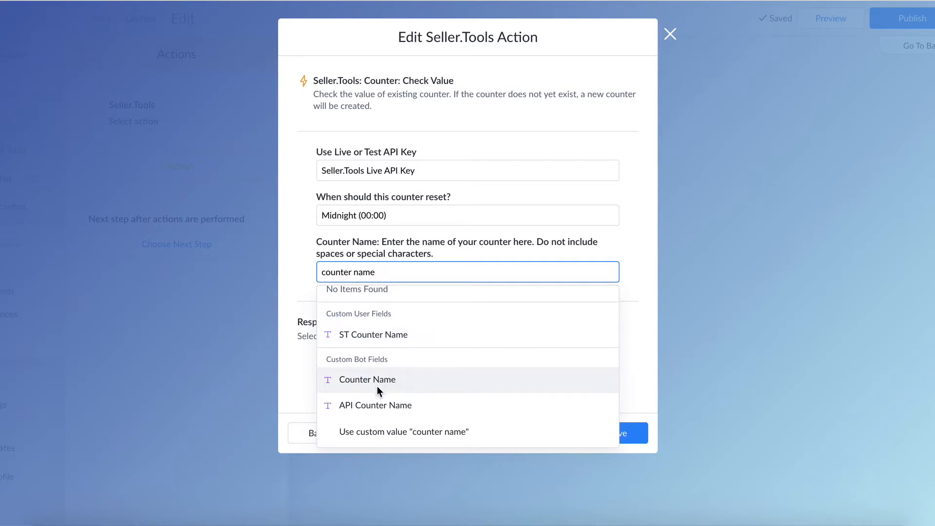
{"action": "left_click", "coordinate": [379, 407]}
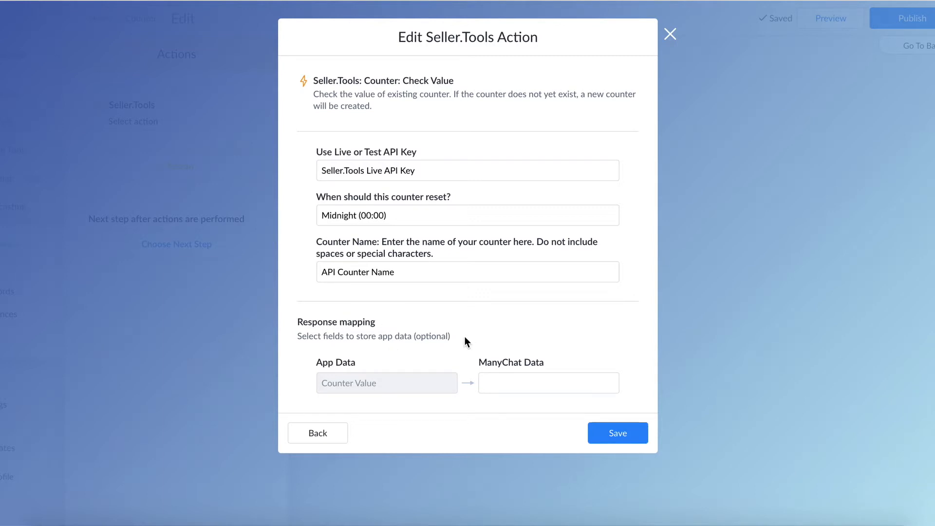
- Map the Counter Value response to the custom user field ST Counter (Value) and save the Seller.Tools action
{"action": "left_click", "coordinate": [517, 379]}
{"action": "type", "text": "counter"}
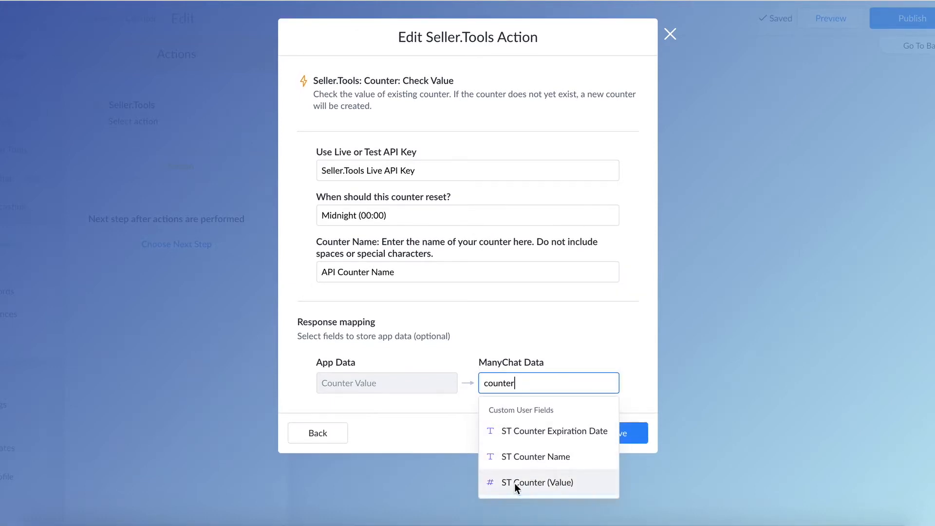
{"action": "left_click", "coordinate": [580, 485]}
{"action": "left_click", "coordinate": [574, 349]}
{"action": "left_click", "coordinate": [573, 382]}
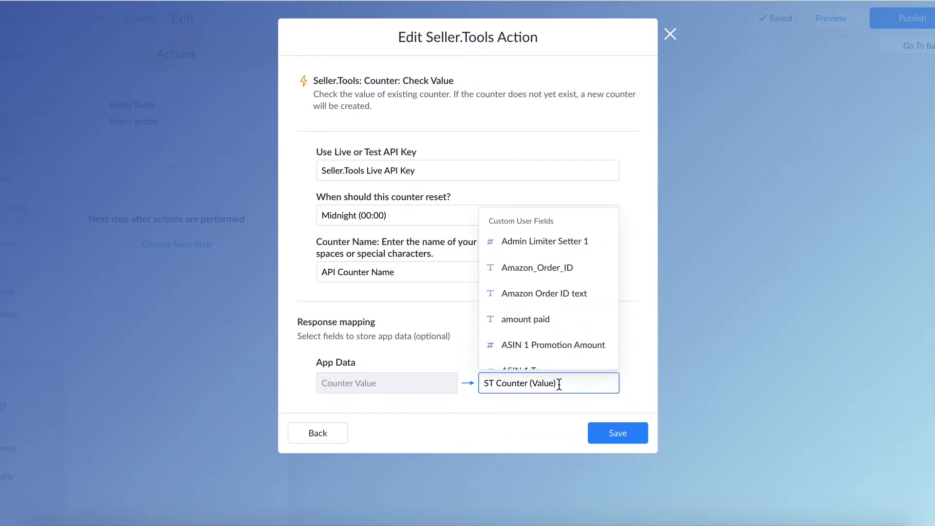
{"action": "left_click", "coordinate": [545, 409]}
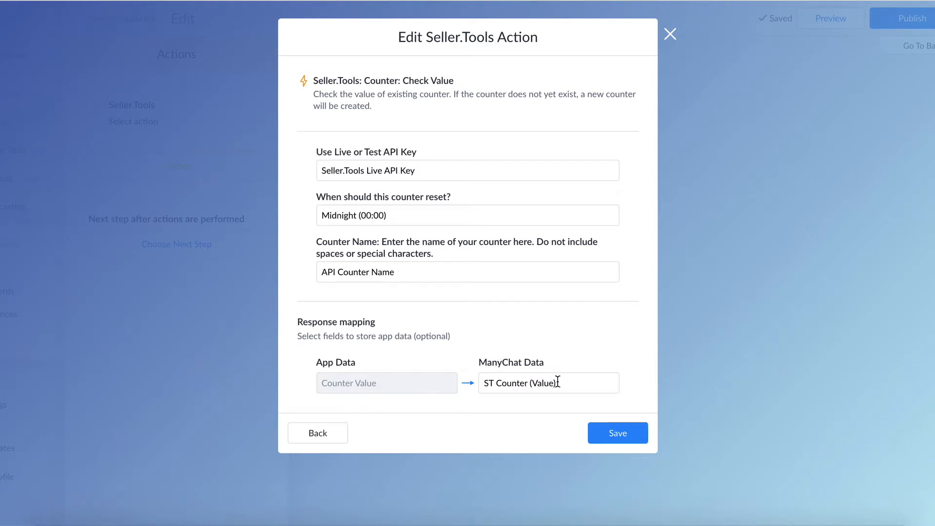
{"action": "left_click", "coordinate": [636, 433]}
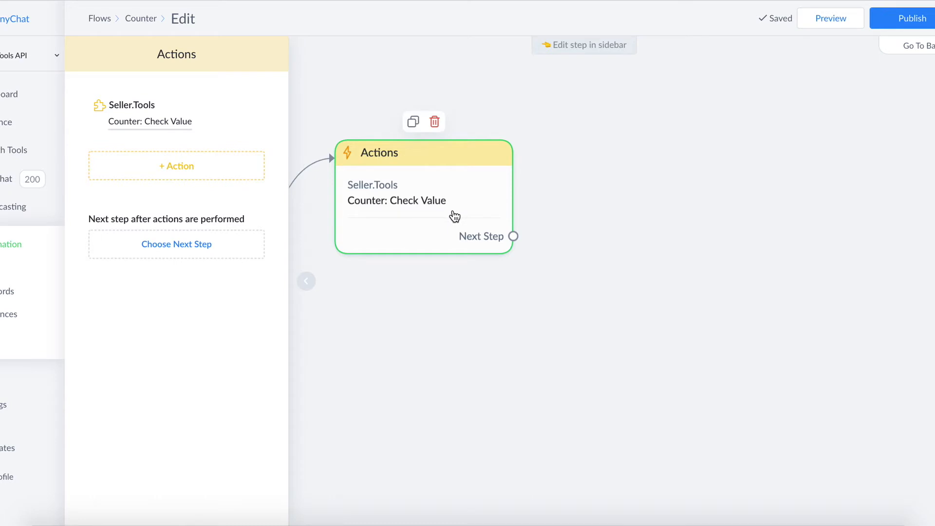
- Add a Set Custom Field action after the counter check and target the bot field ST Counter Value Total
{"action": "left_click", "coordinate": [180, 167]}
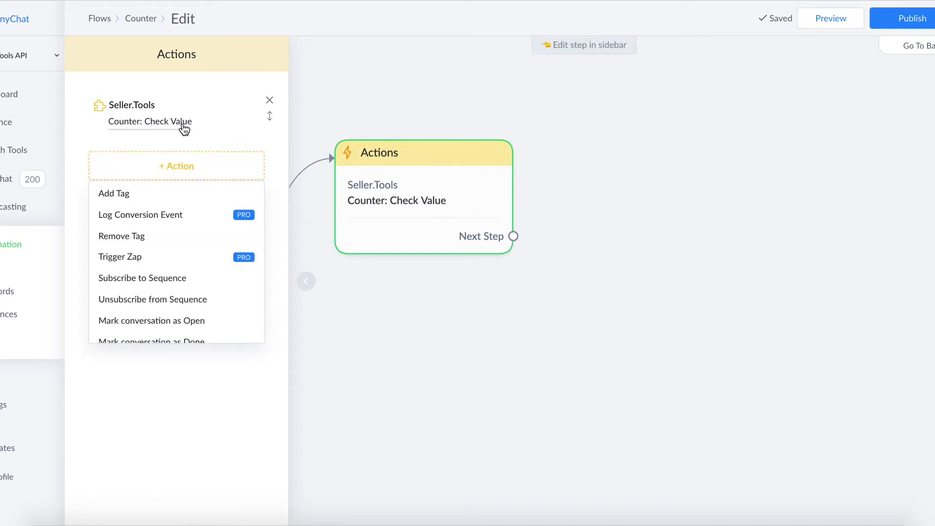
{"action": "scroll", "coordinate": [177, 248], "scroll_direction": "down", "scroll_amount": 3}
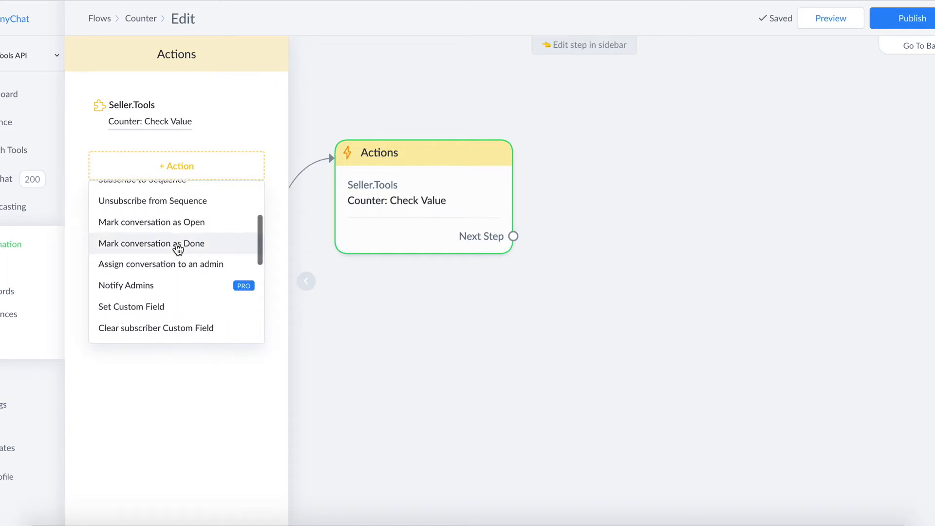
{"action": "scroll", "coordinate": [178, 248], "scroll_direction": "down", "scroll_amount": 1}
{"action": "left_click", "coordinate": [138, 245]}
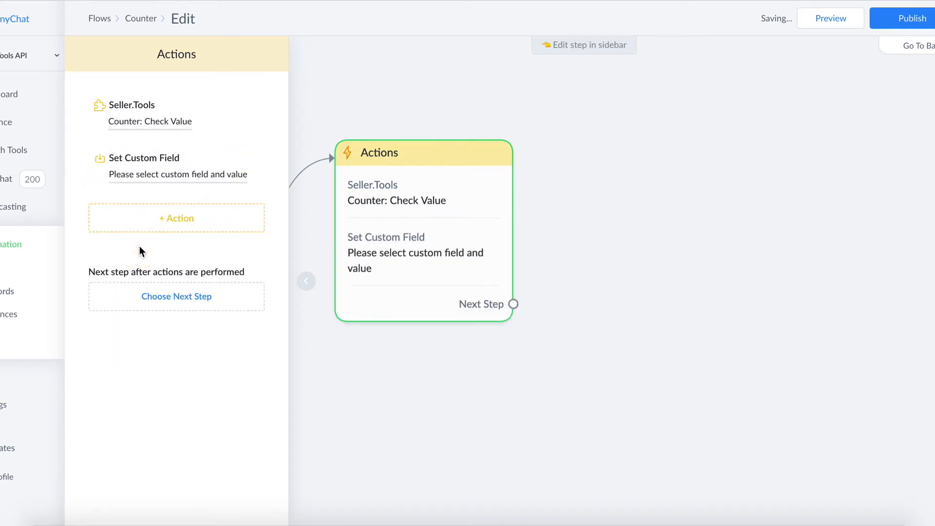
{"action": "left_click", "coordinate": [164, 175]}
{"action": "left_click", "coordinate": [313, 166]}
{"action": "type", "text": "counter v"}
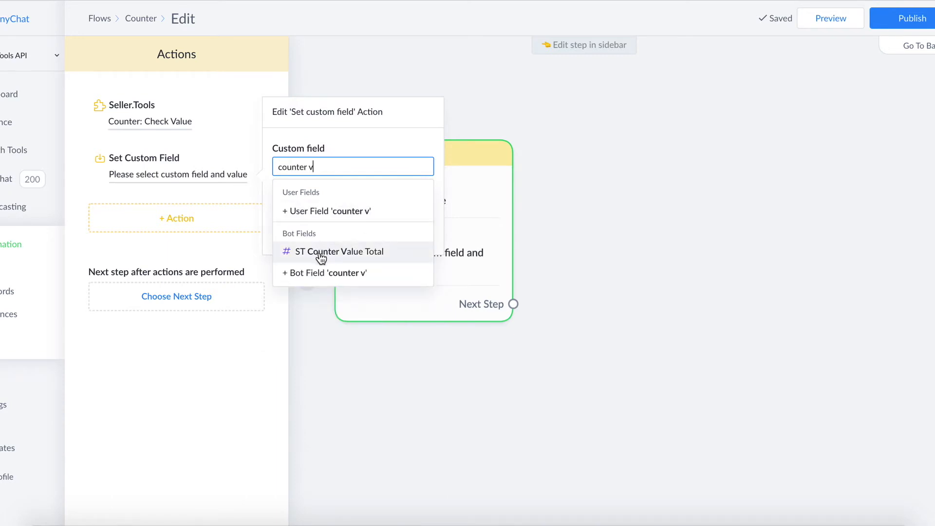
{"action": "left_click", "coordinate": [388, 258]}
- Make the field action use a custom formula with the user field ST Counter (Value) as its value
{"action": "left_click", "coordinate": [312, 197]}
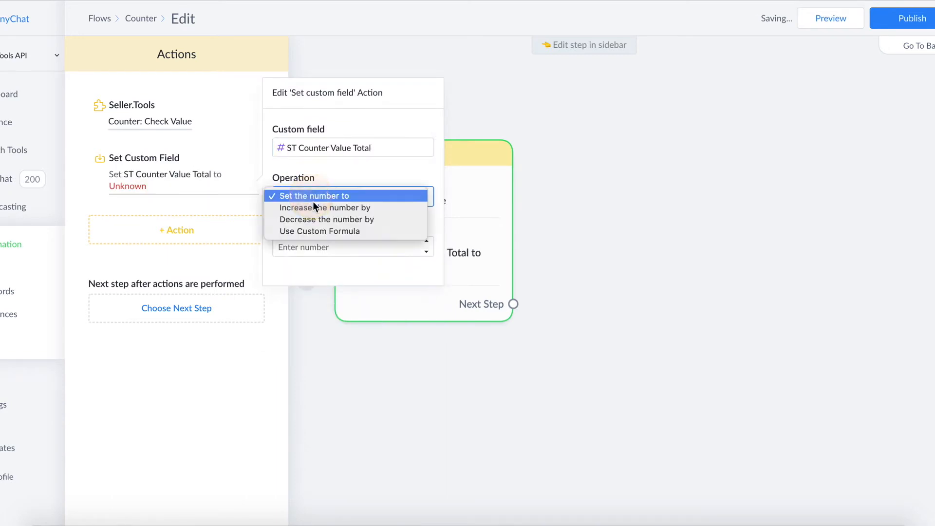
{"action": "left_click", "coordinate": [318, 230]}
{"action": "left_click", "coordinate": [323, 226]}
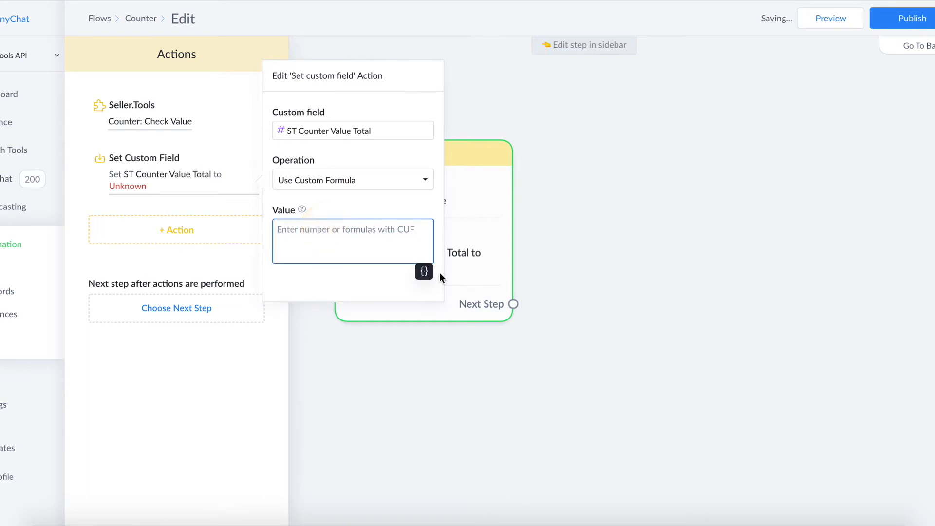
{"action": "left_click", "coordinate": [424, 272]}
{"action": "left_click", "coordinate": [394, 297]}
{"action": "type", "text": "value"}
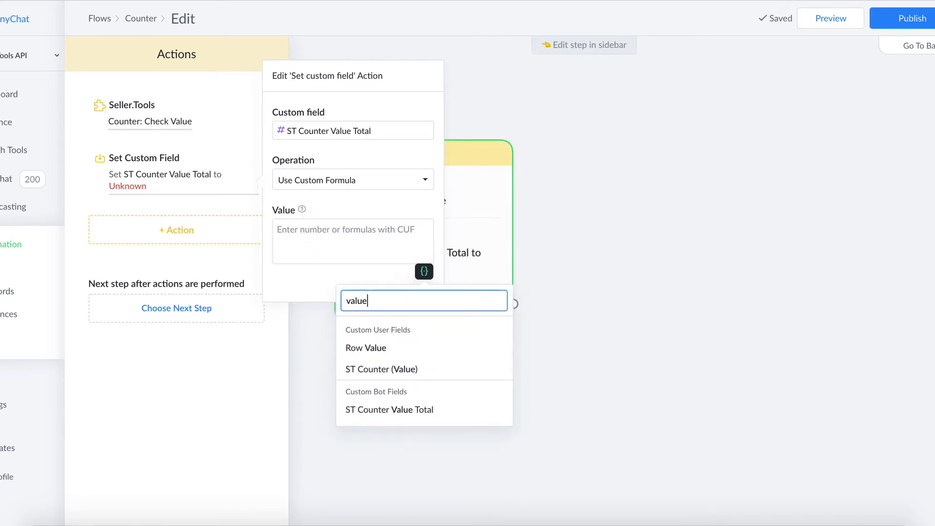
{"action": "left_click", "coordinate": [410, 370]}
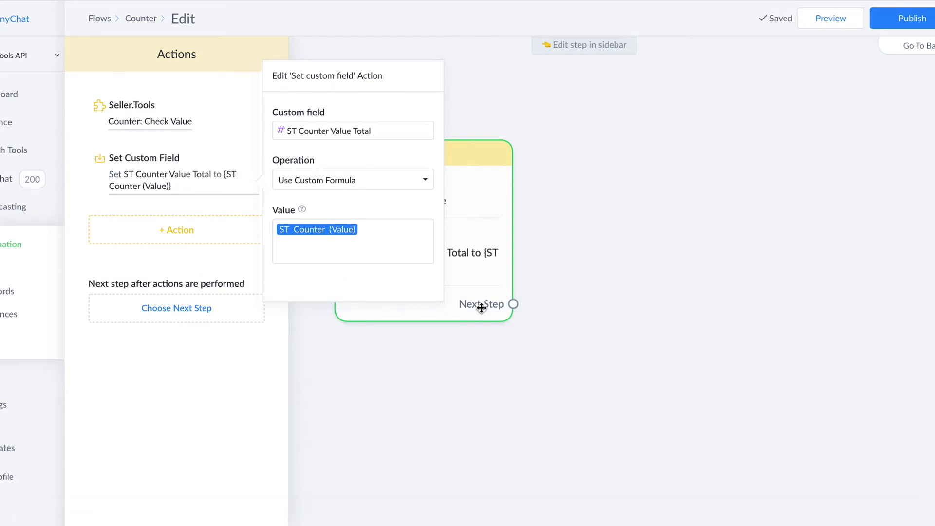
{"action": "left_click", "coordinate": [585, 336]}
- Add a Condition step connected to the Actions step's next-step output
{"action": "left_click_drag", "start_coordinate": [515, 304], "coordinate": [615, 144]}
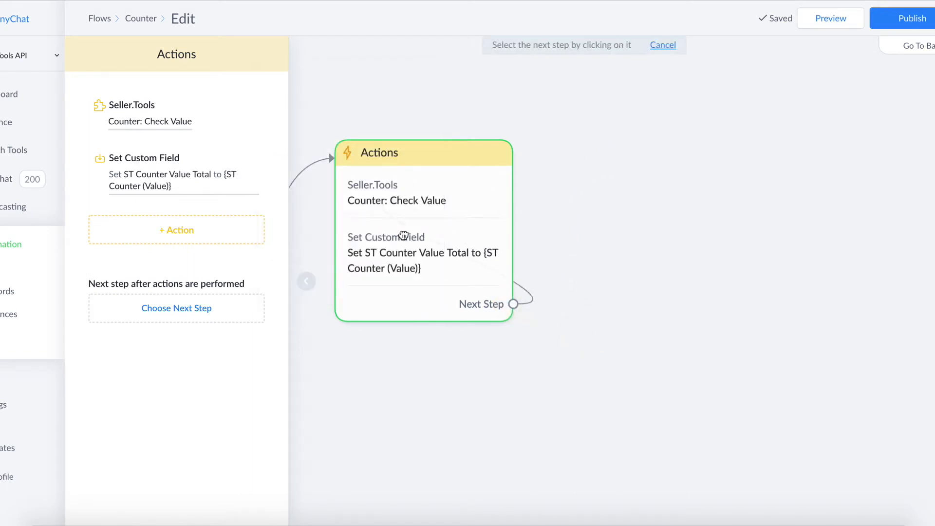
{"action": "left_click", "coordinate": [635, 146]}
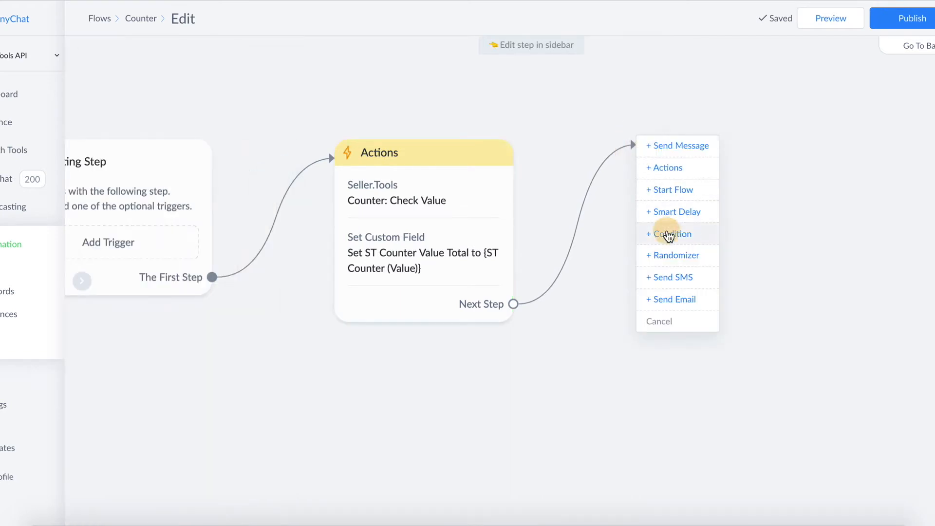
{"action": "left_click", "coordinate": [668, 233]}
- Set the condition to check that the bot field ST Counter Value Total is less than 15
{"action": "type", "text": "counter valu"}
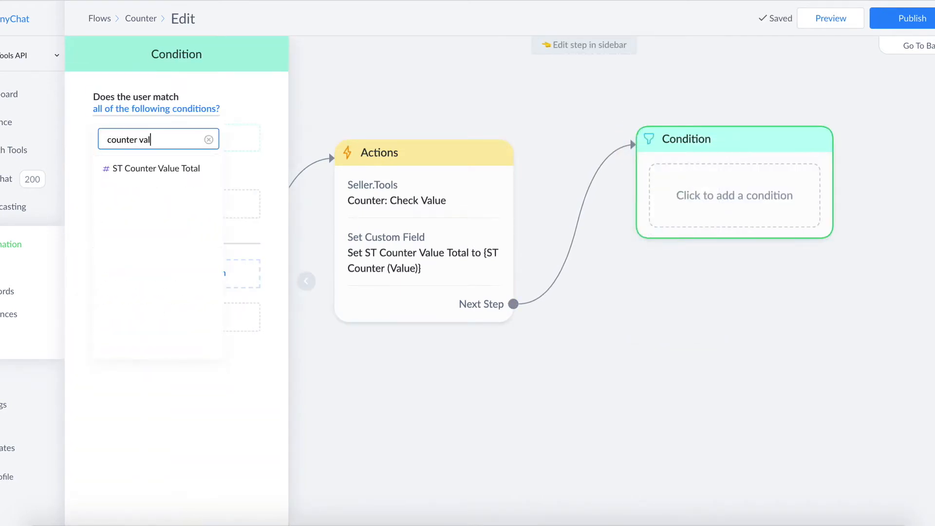
{"action": "left_click", "coordinate": [179, 171]}
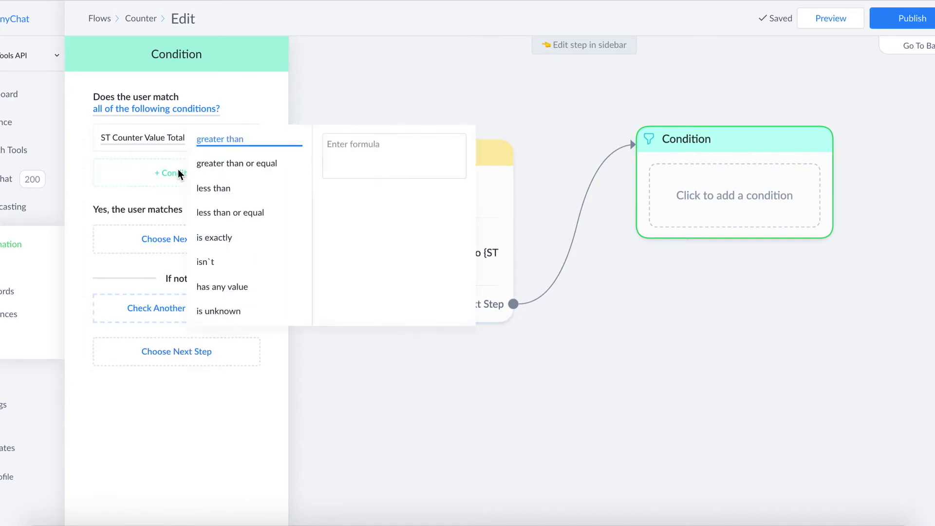
{"action": "left_click", "coordinate": [230, 194]}
{"action": "left_click", "coordinate": [406, 153]}
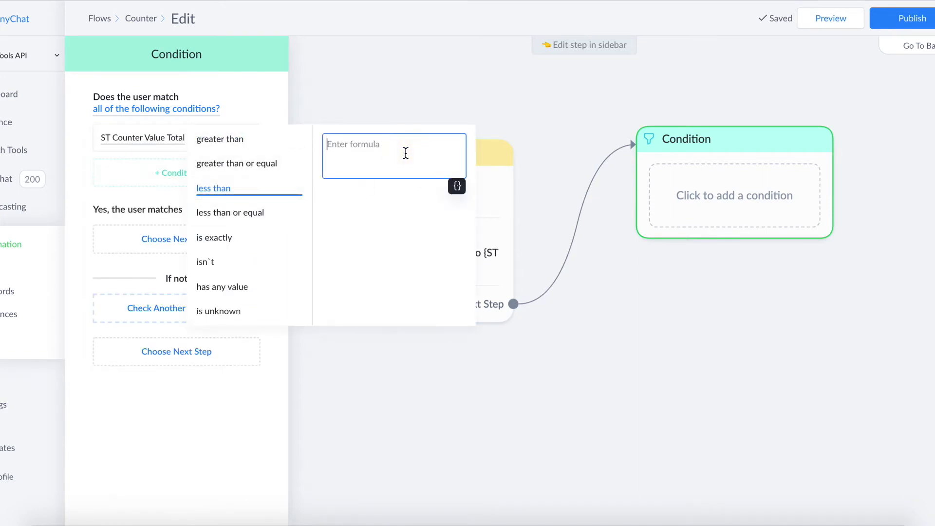
{"action": "type", "text": "15"}
{"action": "left_click", "coordinate": [674, 341]}
{"action": "left_click_drag", "start_coordinate": [834, 171], "coordinate": [887, 109]}
{"action": "left_click", "coordinate": [917, 144]}
{"action": "left_click_drag", "start_coordinate": [833, 214], "coordinate": [856, 334]}
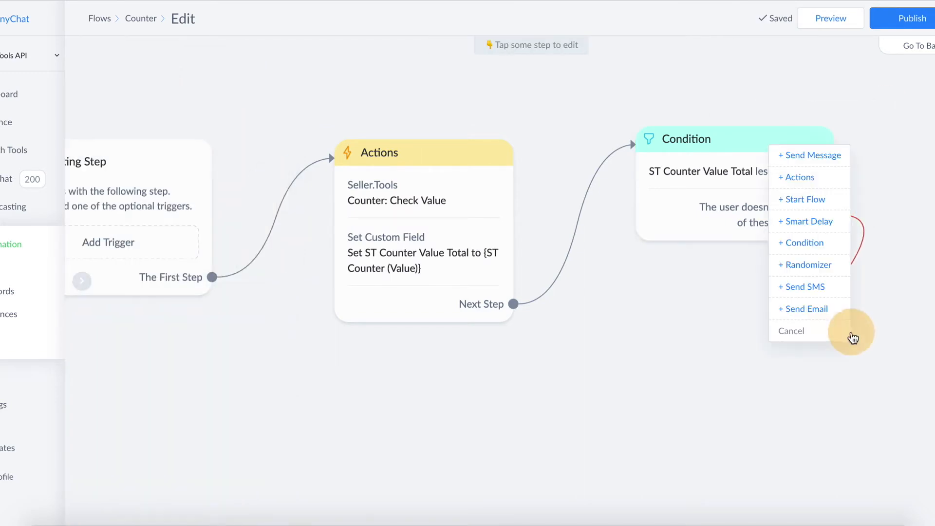
{"action": "left_click", "coordinate": [892, 340]}
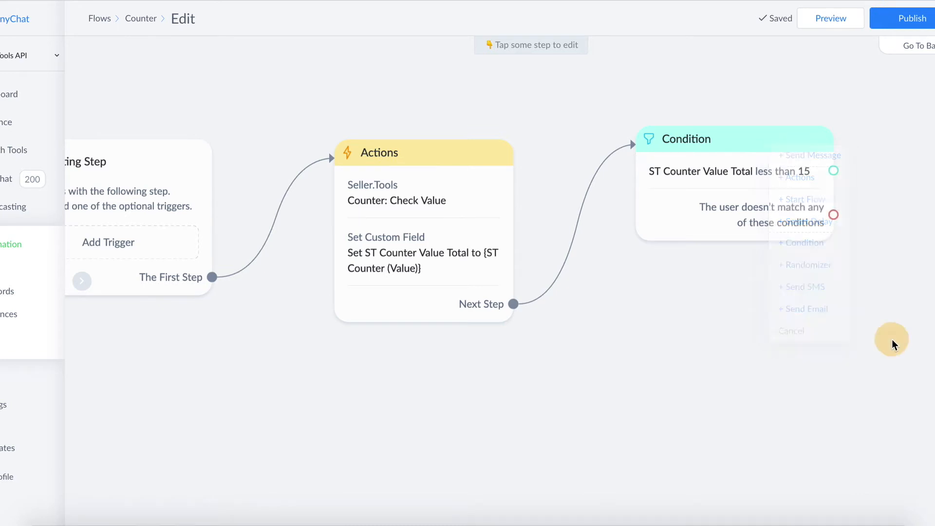
{"action": "left_click_drag", "start_coordinate": [810, 397], "coordinate": [758, 414]}
{"action": "mouse_move", "coordinate": [699, 197]}
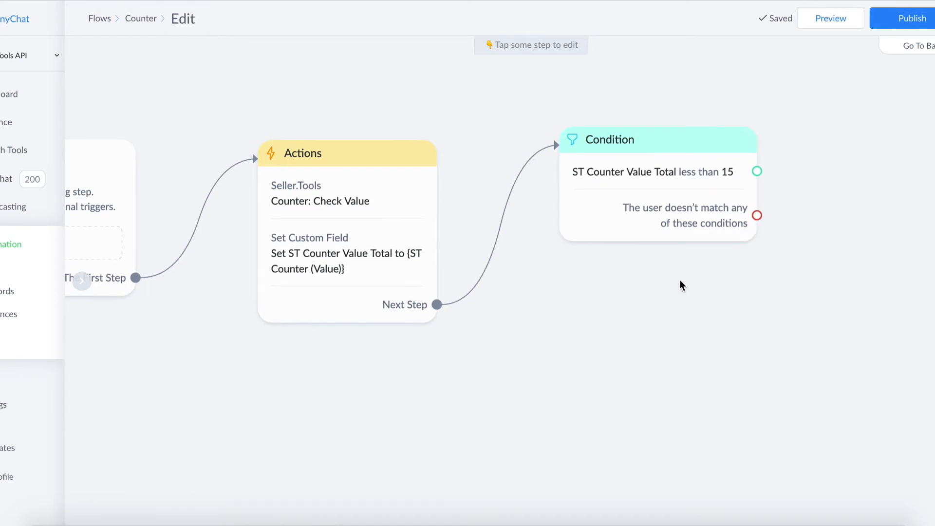
{"action": "left_click_drag", "start_coordinate": [681, 285], "coordinate": [681, 257]}
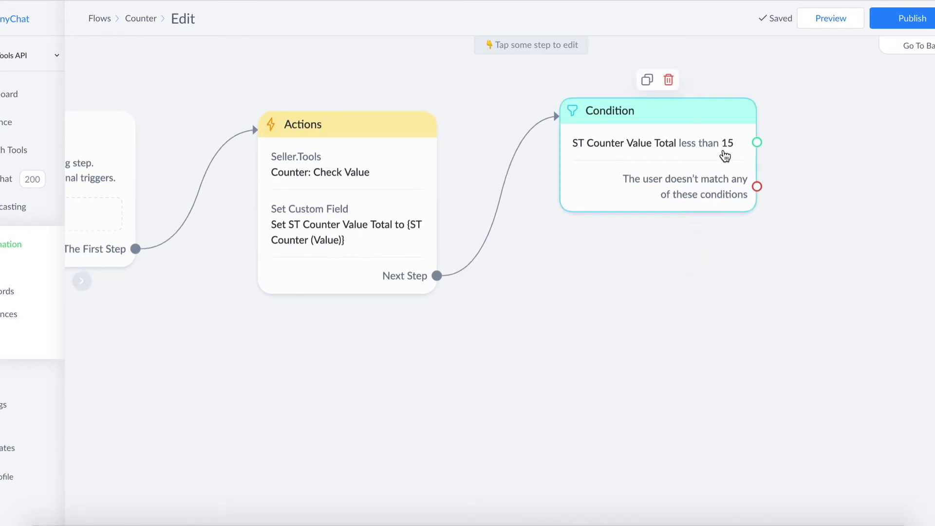
- Change the condition's threshold for ST Counter Value Total to less than 25
{"action": "left_click", "coordinate": [724, 155]}
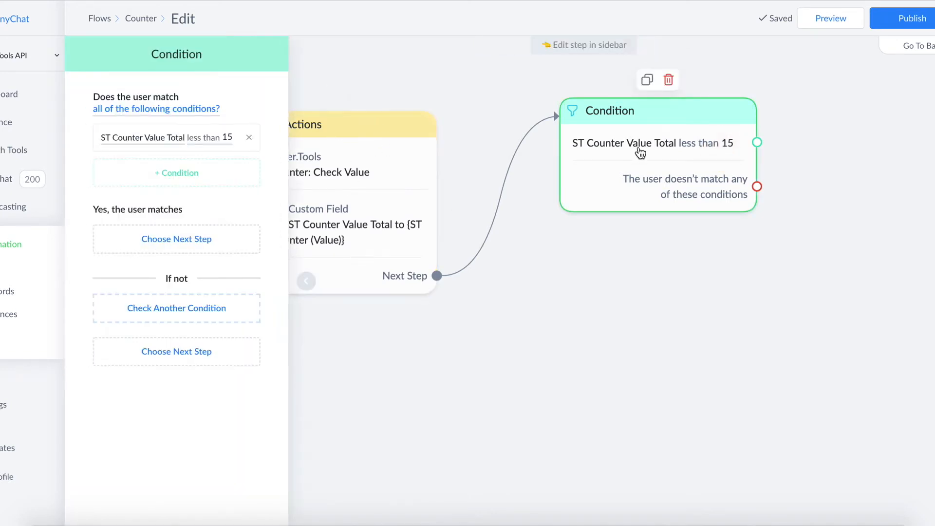
{"action": "left_click", "coordinate": [203, 144]}
{"action": "left_click", "coordinate": [375, 146]}
{"action": "key", "text": "BackSpace"}
{"action": "type", "text": "25"}
{"action": "left_click", "coordinate": [665, 344]}
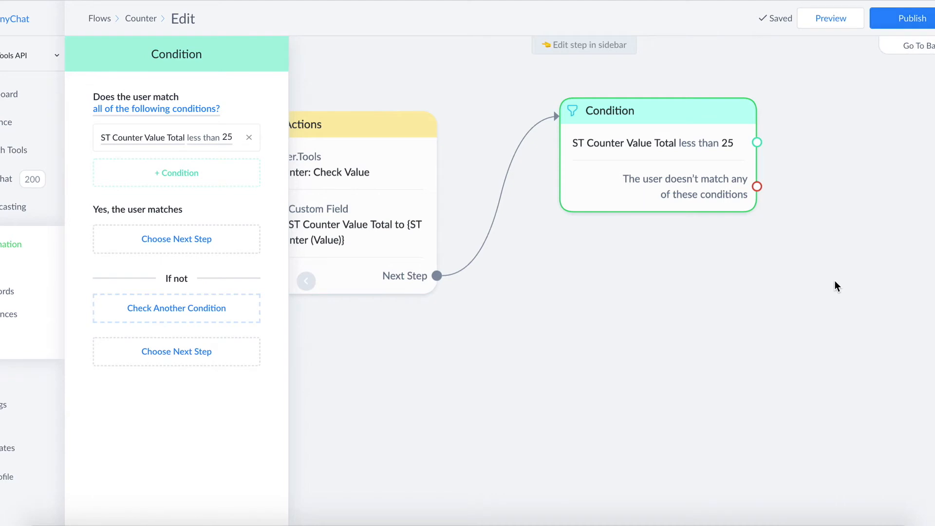
{"action": "left_click", "coordinate": [663, 317]}
- Try the custom value product2counter as the counter name in the Counter: Check Value action
{"action": "left_click_drag", "start_coordinate": [553, 355], "coordinate": [500, 341]}
{"action": "left_click", "coordinate": [271, 156]}
{"action": "left_click", "coordinate": [159, 121]}
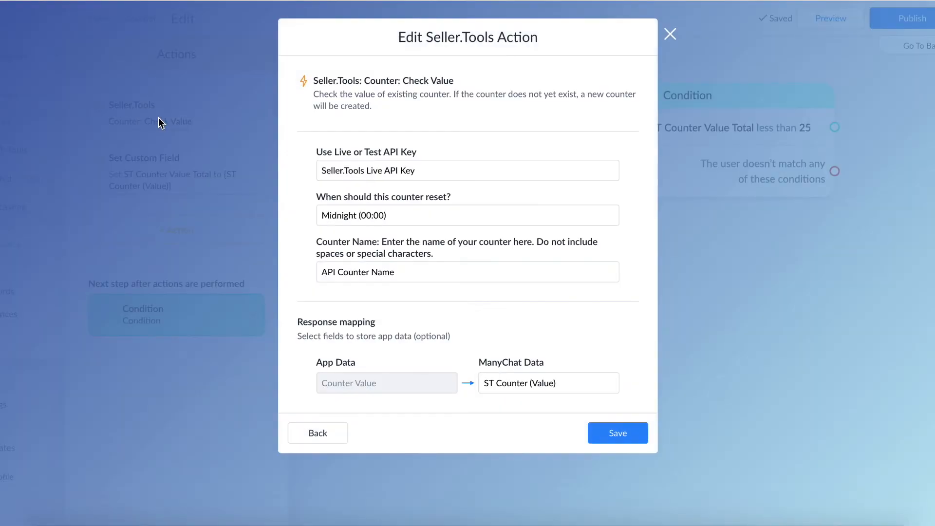
{"action": "left_click", "coordinate": [409, 272]}
{"action": "type", "text": "product2counter"}
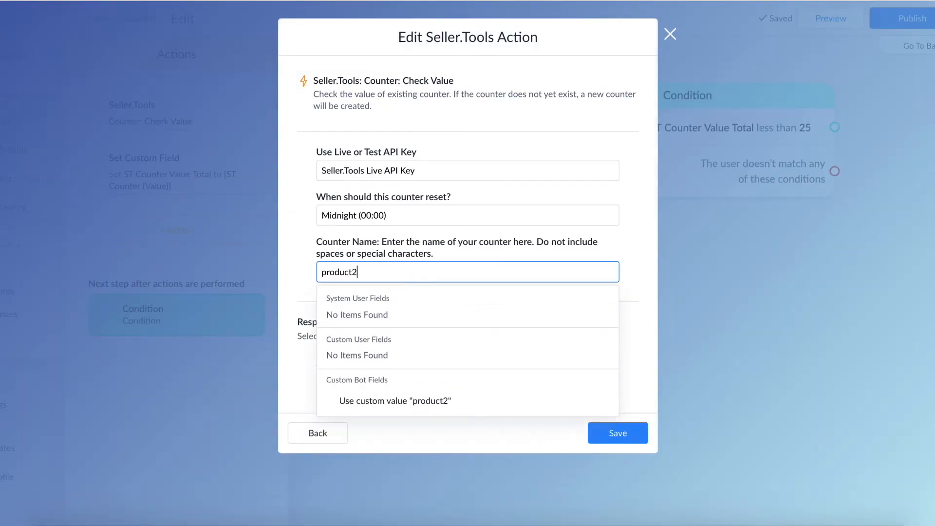
{"action": "left_click", "coordinate": [411, 400]}
{"action": "left_click", "coordinate": [476, 250]}
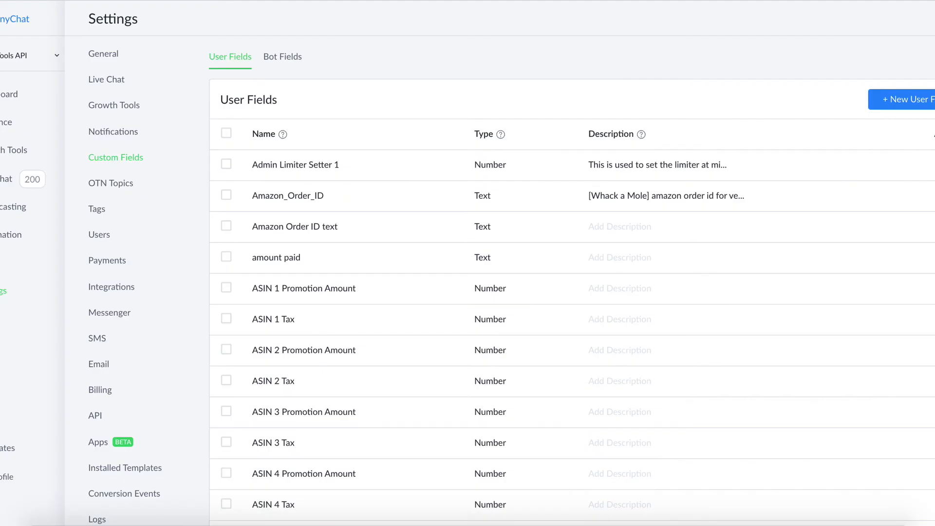
- Set the API Counter Name bot field to ASIN2Counter in the custom fields settings
{"action": "left_click", "coordinate": [4, 292]}
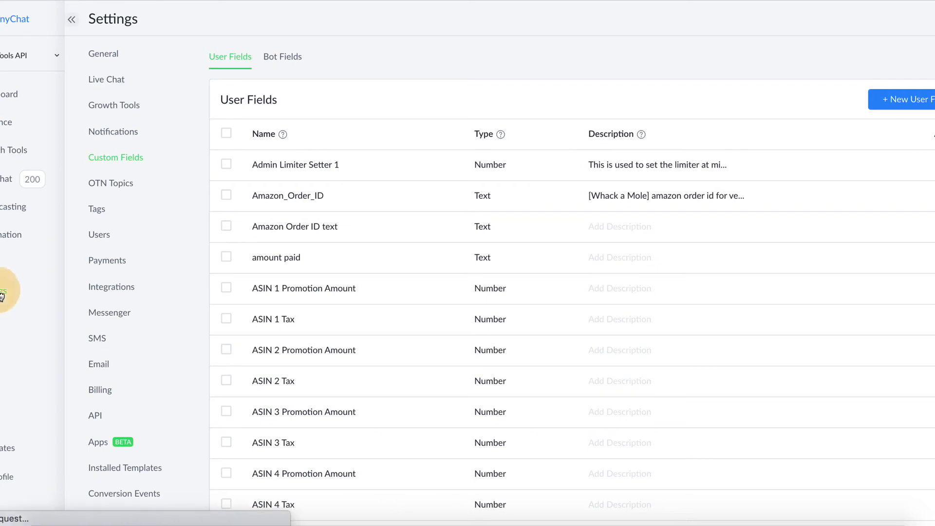
{"action": "left_click", "coordinate": [131, 158]}
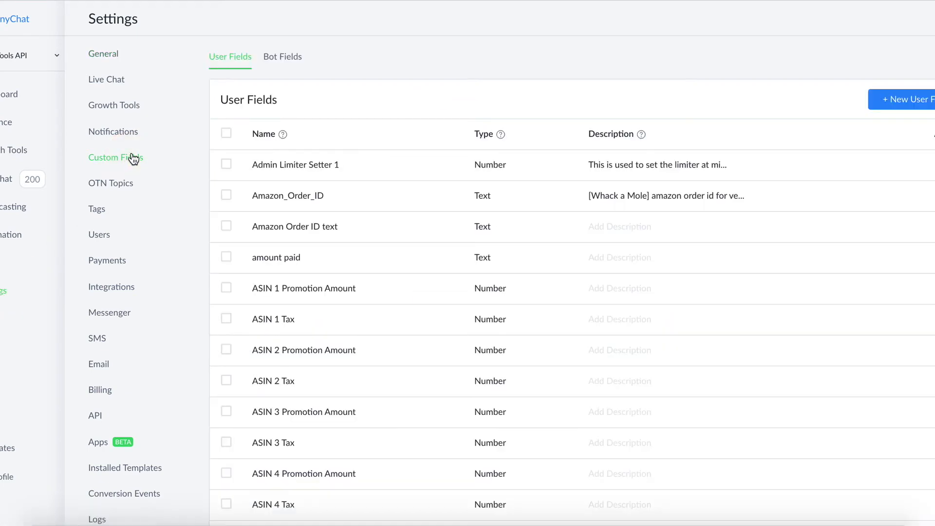
{"action": "left_click", "coordinate": [285, 60]}
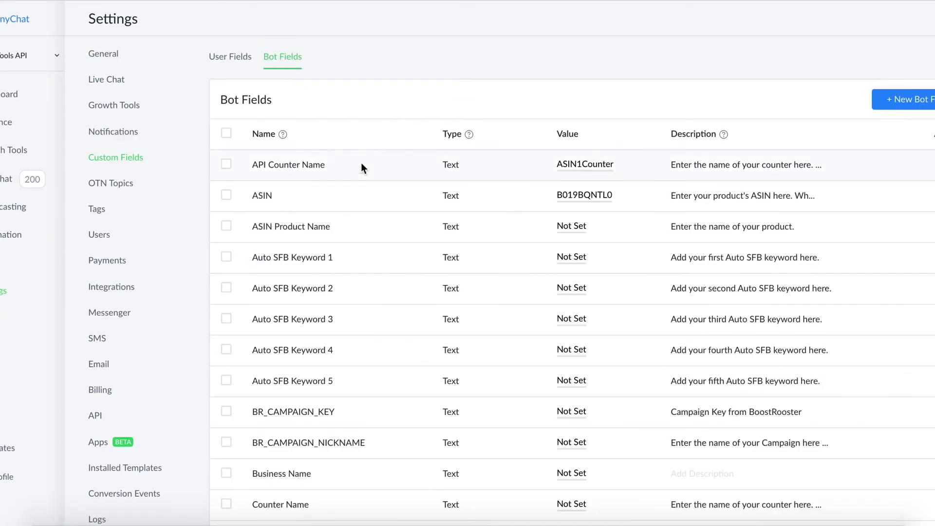
{"action": "left_click", "coordinate": [575, 168]}
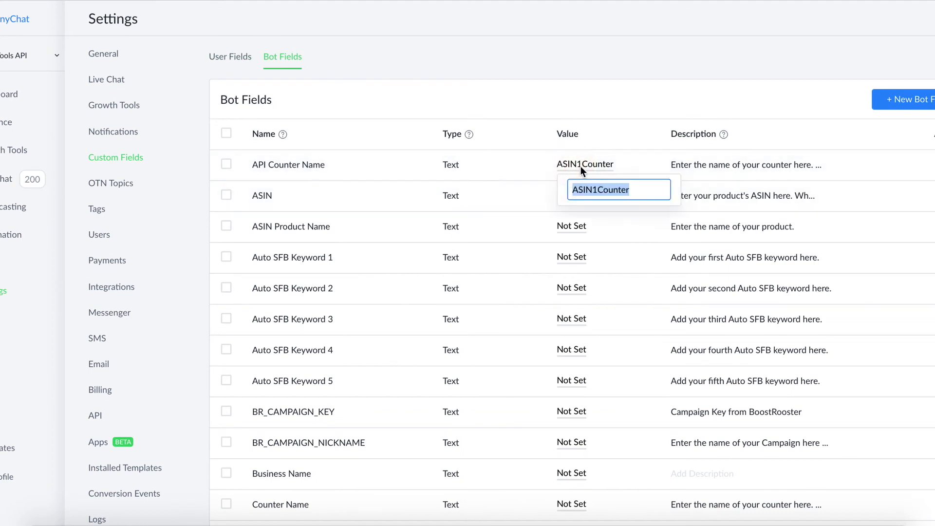
{"action": "left_click", "coordinate": [590, 190]}
{"action": "left_click", "coordinate": [595, 190]}
{"action": "key", "text": "BackSpace"}
{"action": "type", "text": "2"}
{"action": "left_click", "coordinate": [620, 78]}
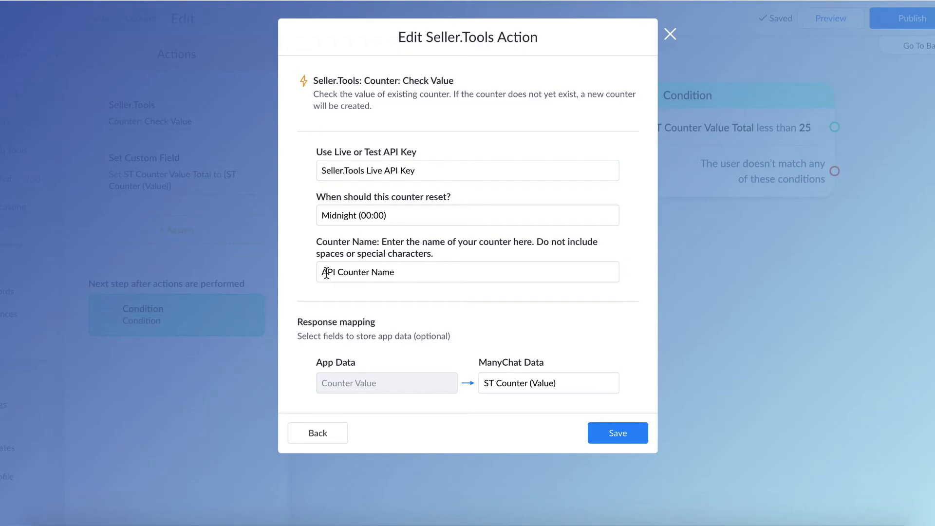
- Return to the Counter: Check Value action and save it with the bot field API Counter Name as its counter name
{"action": "left_click", "coordinate": [324, 271]}
{"action": "left_click", "coordinate": [413, 271]}
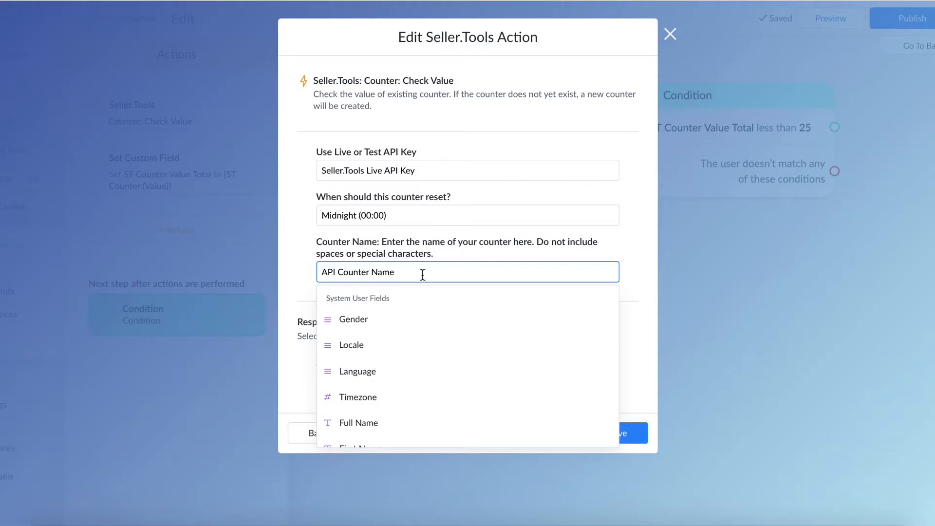
{"action": "triple_click", "coordinate": [416, 274]}
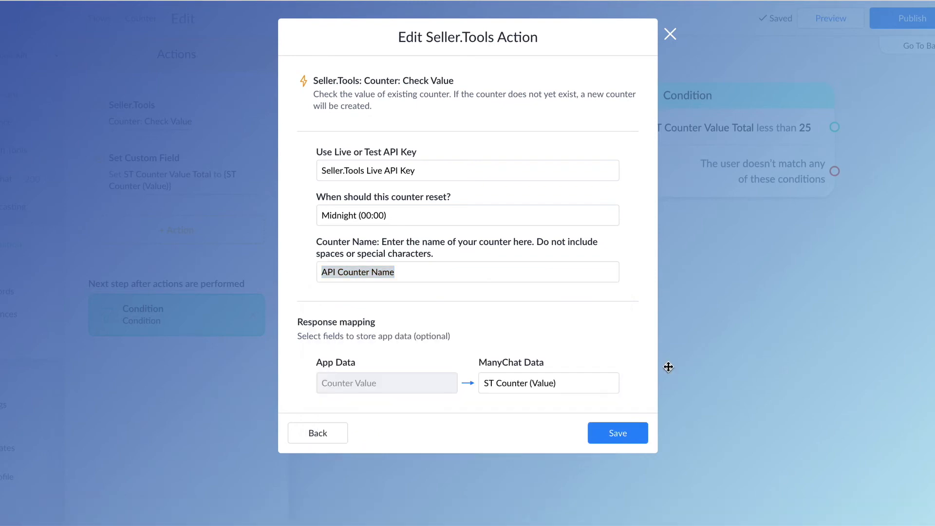
{"action": "left_click", "coordinate": [628, 433]}
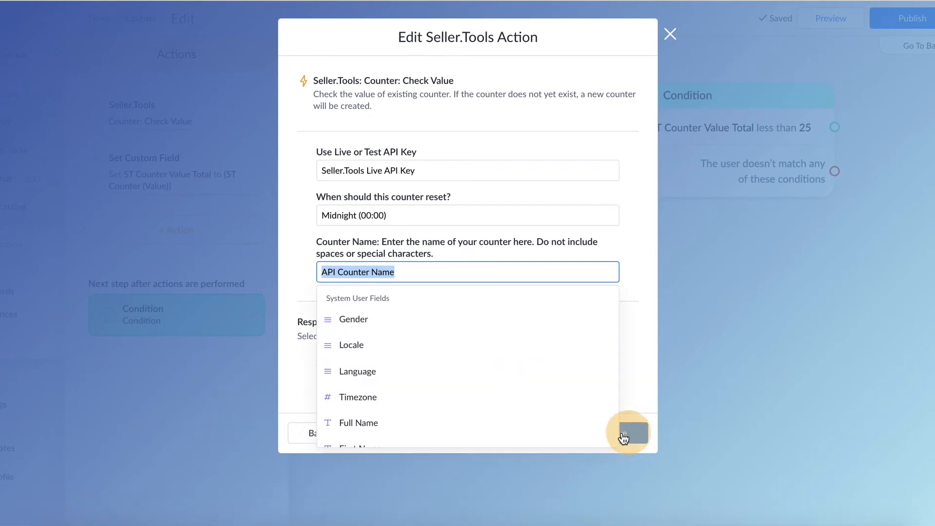
{"action": "left_click", "coordinate": [640, 432]}
{"action": "left_click", "coordinate": [731, 360]}
- Add an Actions step connected to the condition's "ST Counter Value Total less than 25" output
{"action": "left_click_drag", "start_coordinate": [742, 381], "coordinate": [563, 287]}
{"action": "scroll", "coordinate": [459, 365], "scroll_direction": "down", "scroll_amount": 4}
{"action": "scroll", "coordinate": [563, 282], "scroll_direction": "down", "scroll_amount": 1}
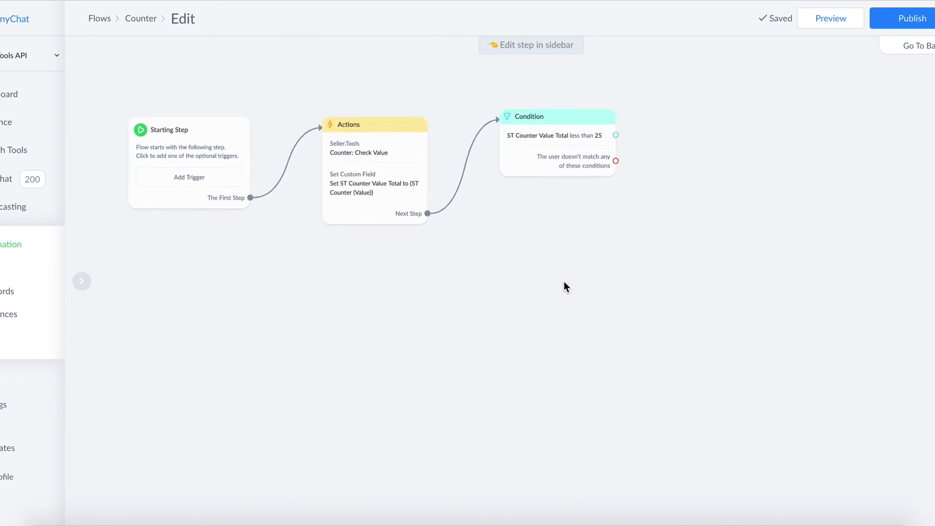
{"action": "left_click_drag", "start_coordinate": [669, 276], "coordinate": [461, 277]}
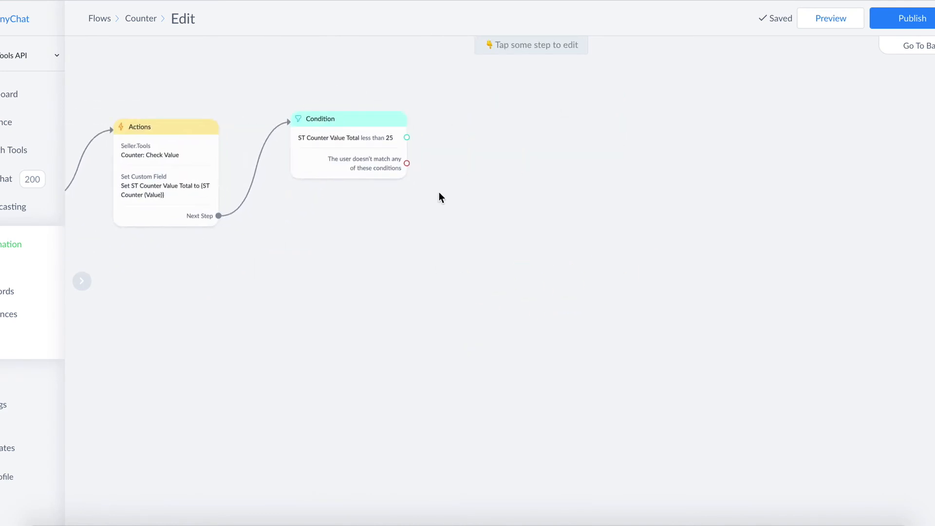
{"action": "left_click_drag", "start_coordinate": [407, 138], "coordinate": [565, 128]}
{"action": "left_click", "coordinate": [595, 150]}
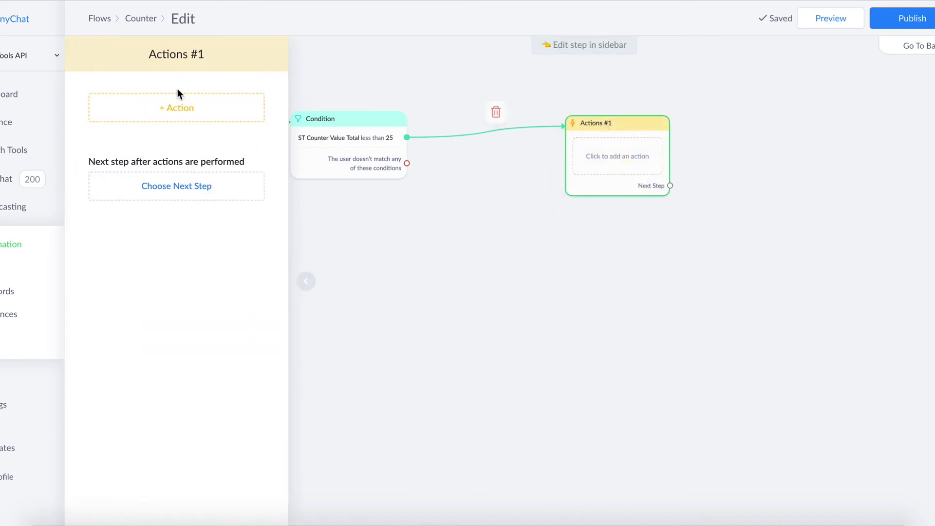
- Add a Seller.Tools action to the Actions #1 step and choose Counter: Update Counter for it
{"action": "left_click", "coordinate": [169, 110]}
{"action": "scroll", "coordinate": [195, 171], "scroll_direction": "down", "scroll_amount": 5}
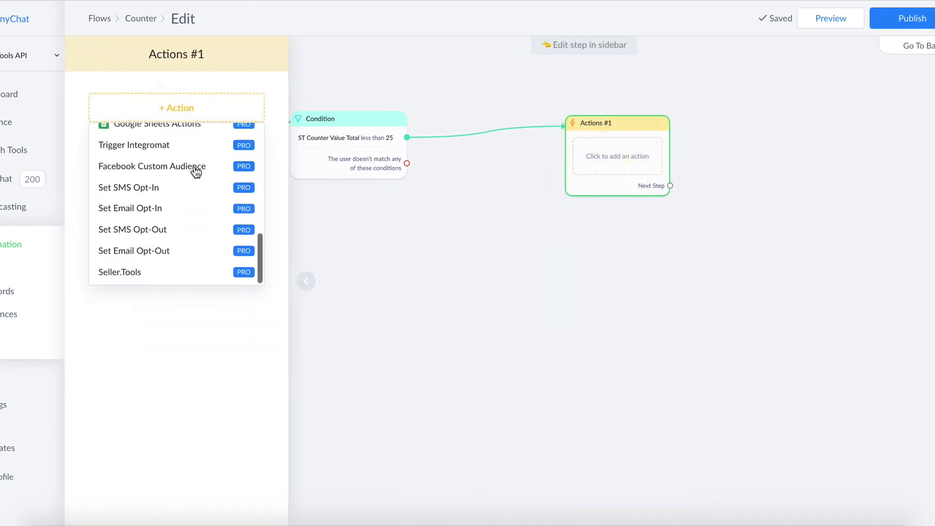
{"action": "left_click", "coordinate": [119, 276]}
{"action": "left_click", "coordinate": [131, 124]}
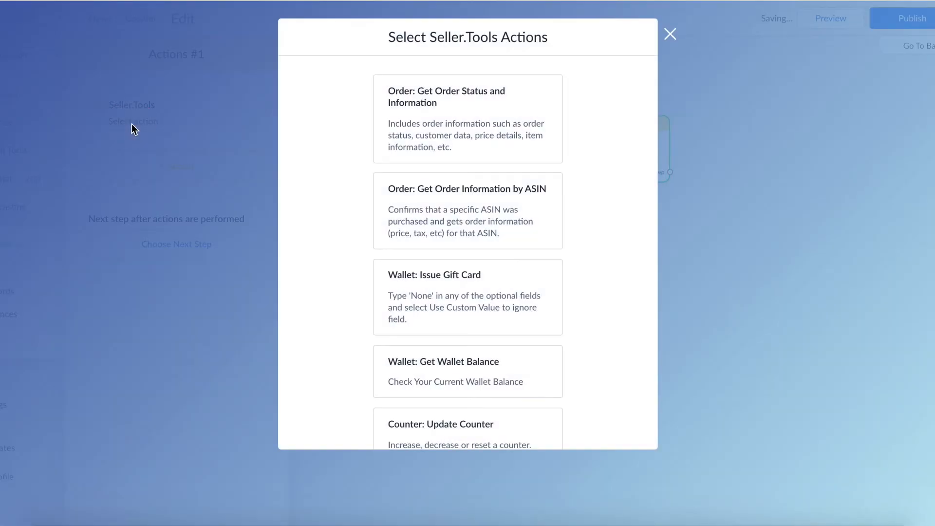
{"action": "scroll", "coordinate": [515, 246], "scroll_direction": "down", "scroll_amount": 4}
{"action": "scroll", "coordinate": [515, 247], "scroll_direction": "down", "scroll_amount": 1}
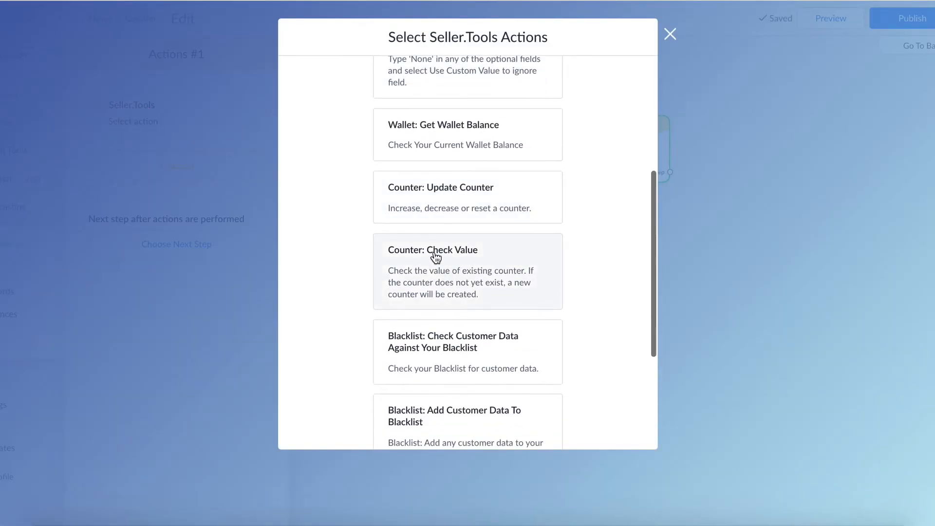
{"action": "left_click", "coordinate": [448, 192]}
- Configure the counter update to use the Seller.Tools Live API Key and the Increase action
{"action": "left_click", "coordinate": [378, 157]}
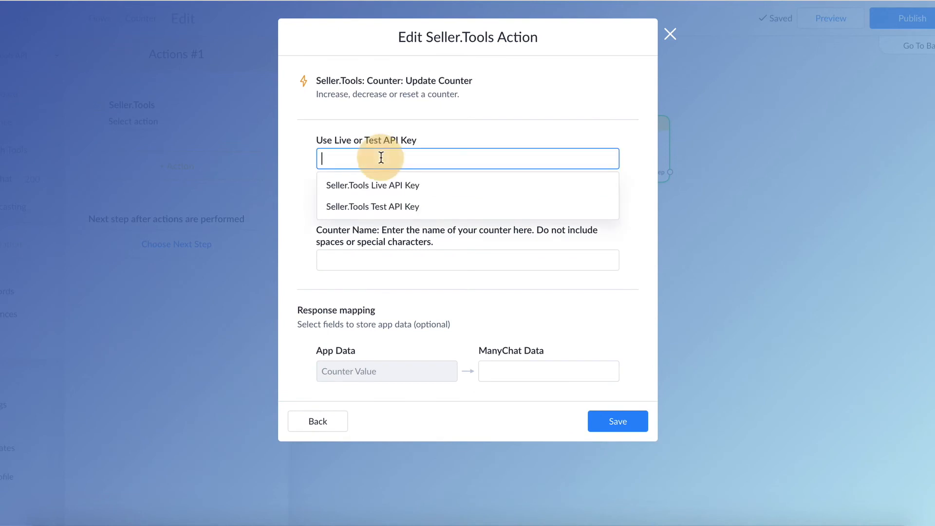
{"action": "left_click", "coordinate": [367, 183]}
{"action": "left_click", "coordinate": [375, 206]}
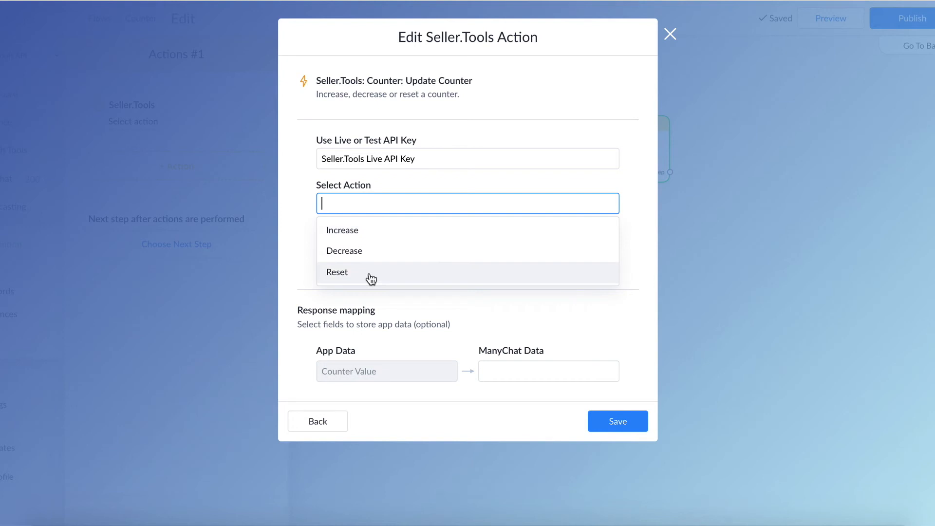
{"action": "left_click", "coordinate": [369, 230]}
{"action": "left_click", "coordinate": [311, 228]}
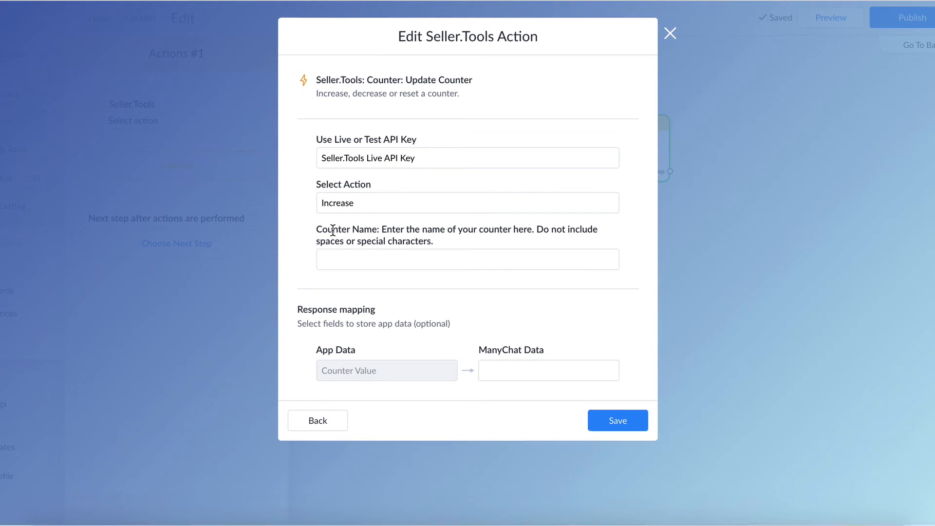
- Set the counter name of the update action to the custom value counter1name
{"action": "left_click", "coordinate": [336, 259]}
{"action": "type", "text": "c"}
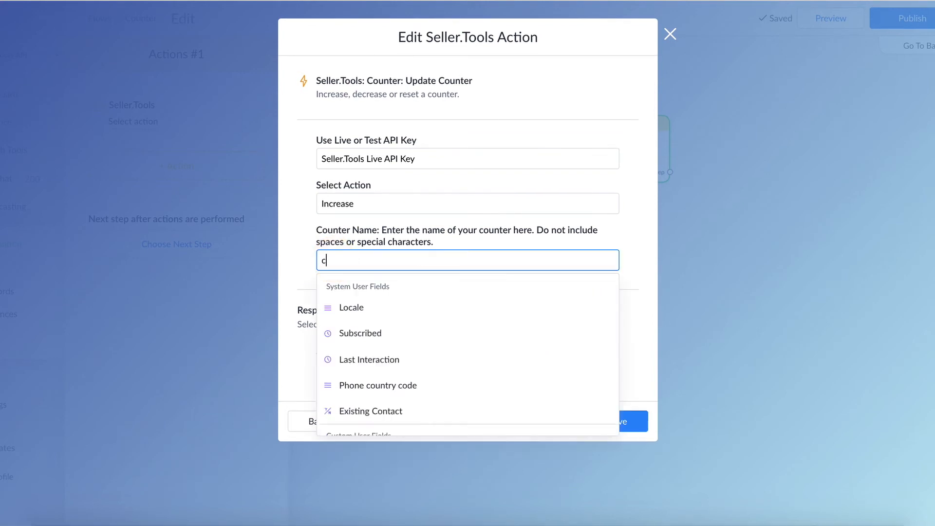
{"action": "type", "text": "ounter1name"}
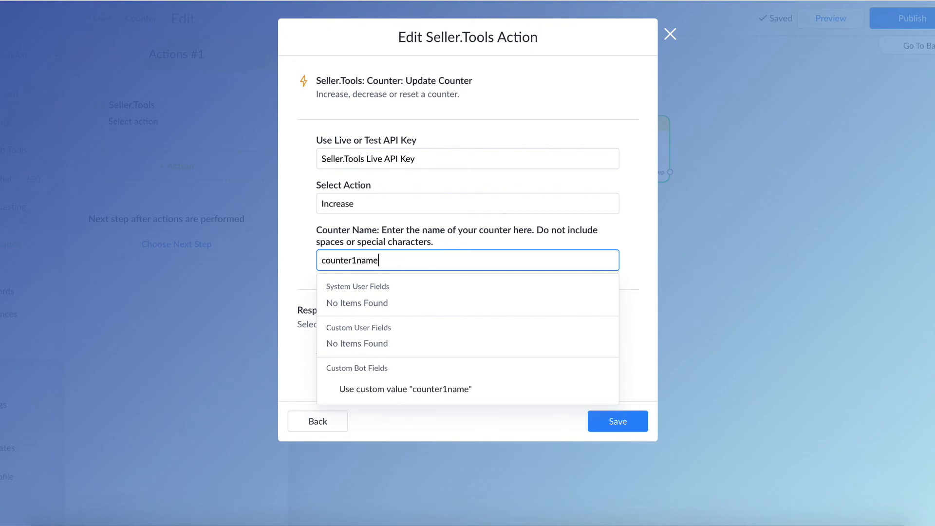
{"action": "left_click", "coordinate": [442, 390]}
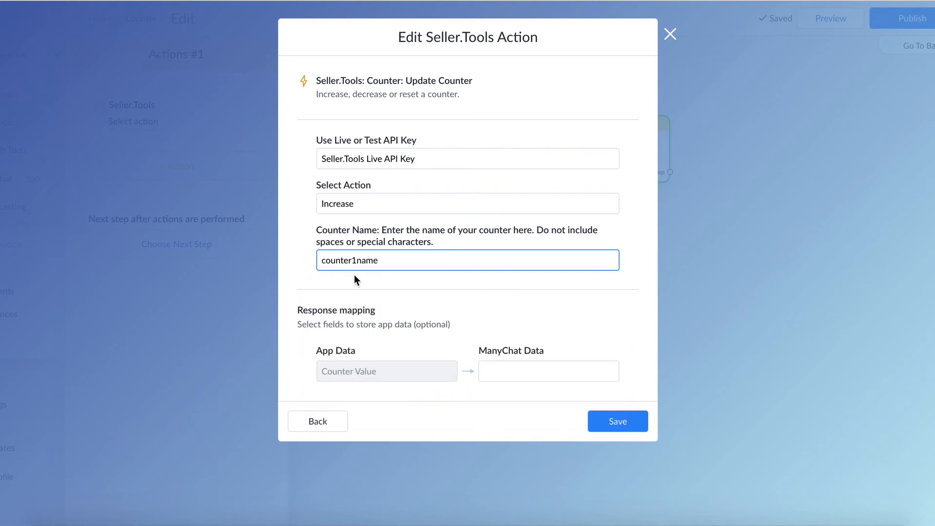
- Map the update action's Counter Value response to the custom user field ST Counter (Value) and save the action
{"action": "left_click", "coordinate": [537, 370]}
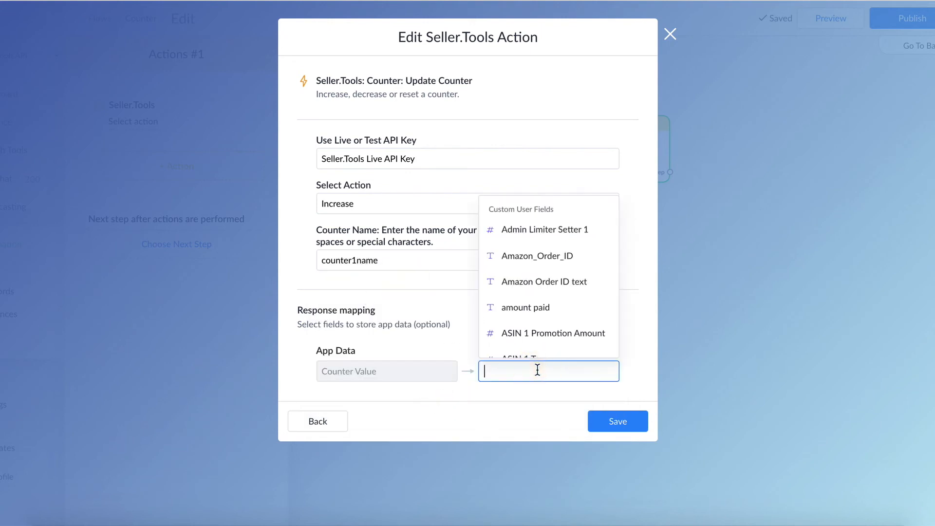
{"action": "type", "text": "count"}
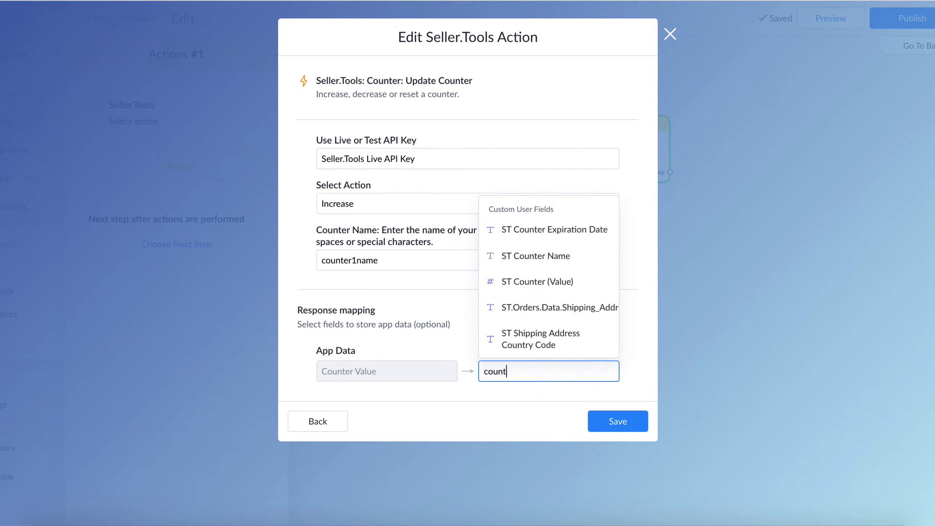
{"action": "type", "text": "er va"}
{"action": "key", "text": "BackSpace"}
{"action": "key", "text": "BackSpace"}
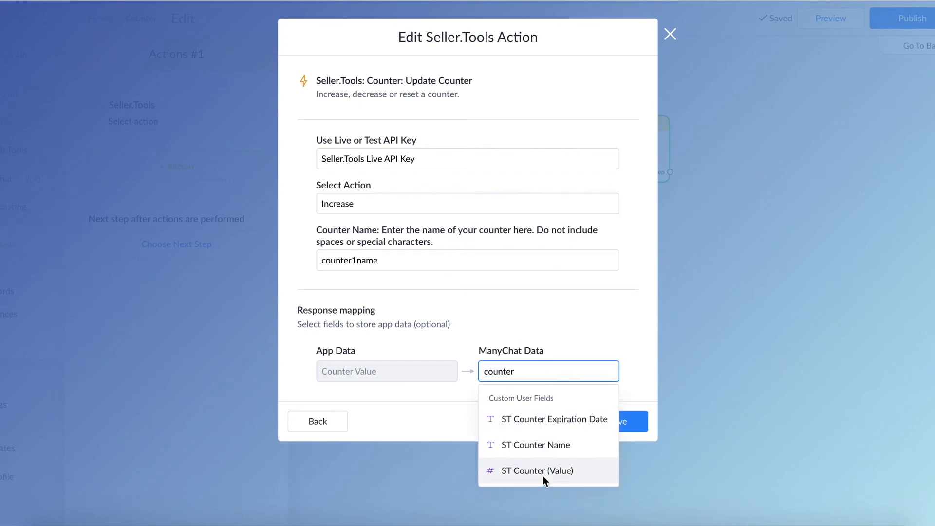
{"action": "left_click", "coordinate": [530, 471]}
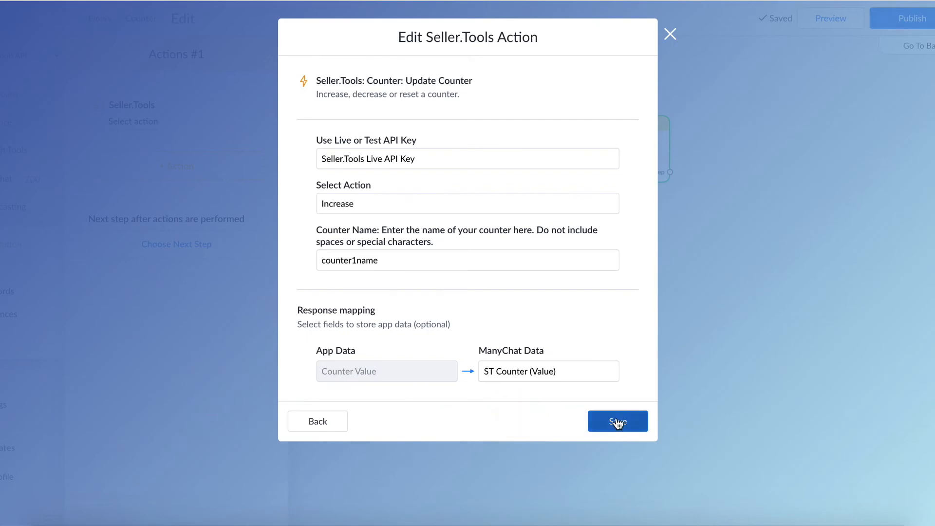
{"action": "left_click", "coordinate": [615, 421]}
- Add a Set Custom Field action to the Actions #1 step
{"action": "left_click", "coordinate": [165, 172]}
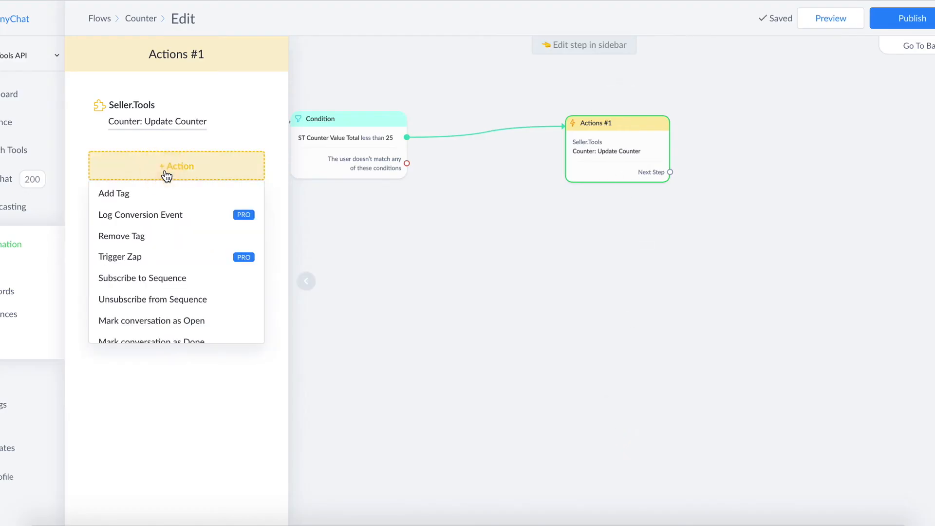
{"action": "scroll", "coordinate": [176, 242], "scroll_direction": "down", "scroll_amount": 4}
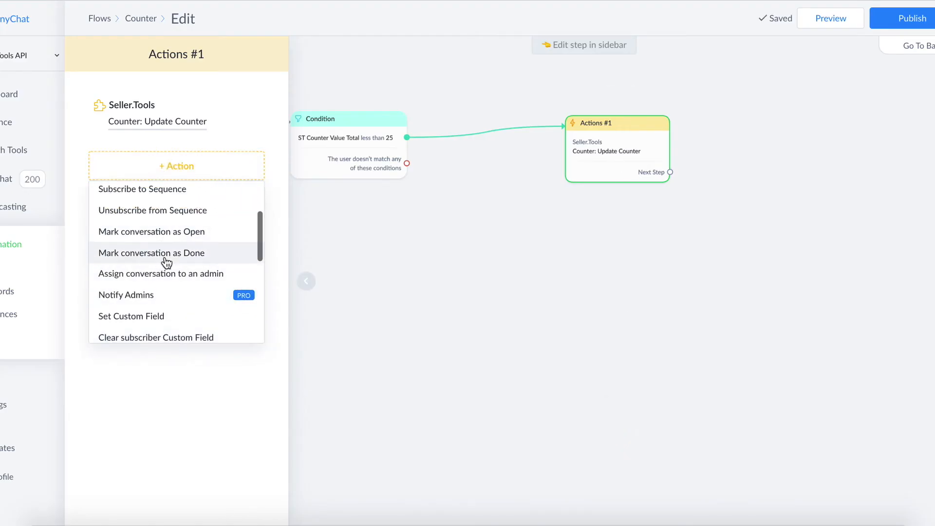
{"action": "scroll", "coordinate": [165, 263], "scroll_direction": "down", "scroll_amount": 1}
{"action": "left_click", "coordinate": [144, 260]}
- Choose the bot field ST Counter Value Total as the field that the Set Custom Field action changes
{"action": "left_click", "coordinate": [240, 178]}
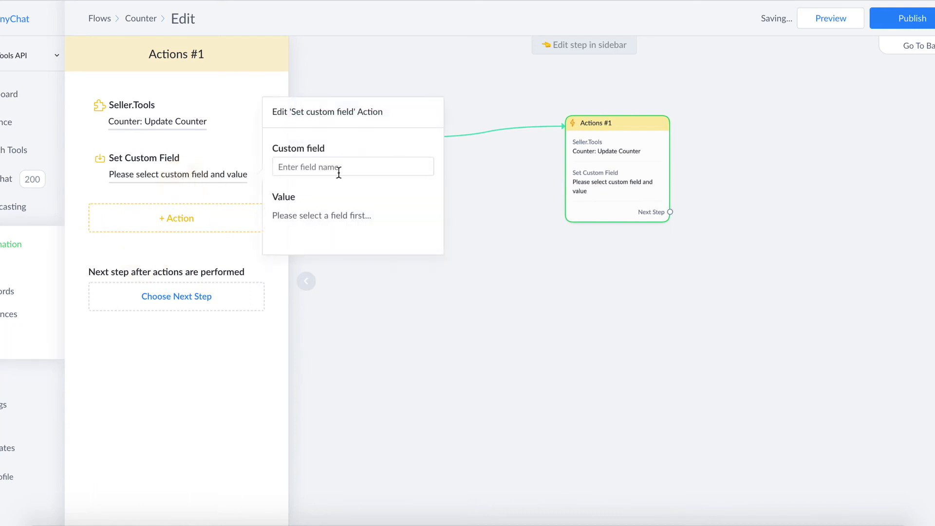
{"action": "left_click", "coordinate": [339, 170]}
{"action": "type", "text": "counter"}
{"action": "scroll", "coordinate": [358, 294], "scroll_direction": "down", "scroll_amount": 1}
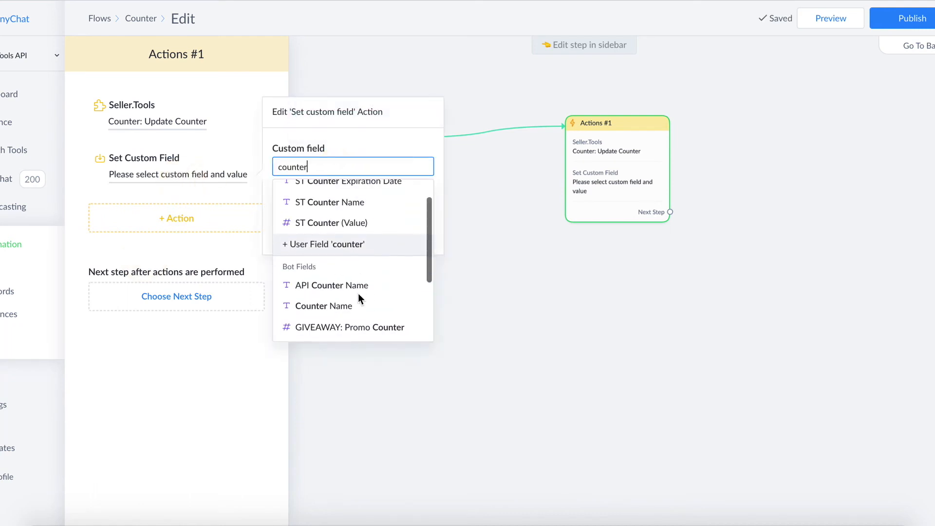
{"action": "scroll", "coordinate": [370, 284], "scroll_direction": "down", "scroll_amount": 2}
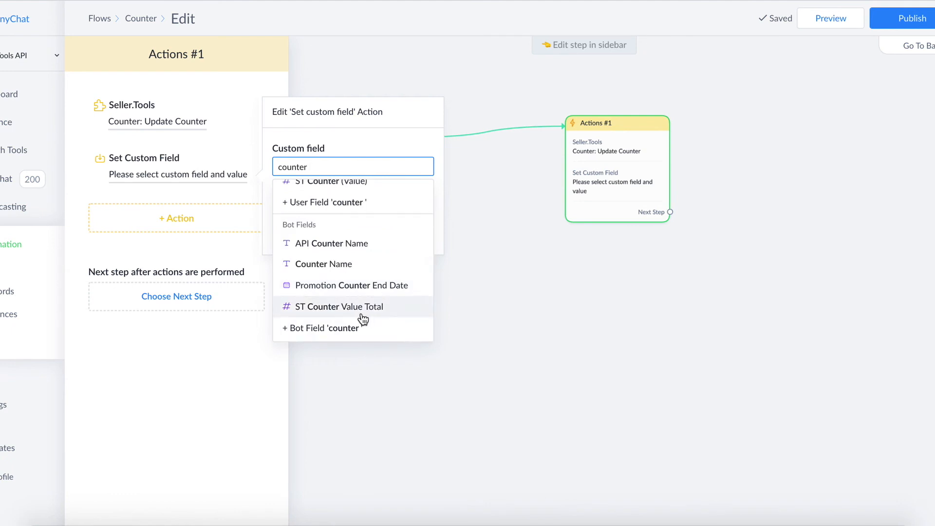
{"action": "left_click", "coordinate": [360, 306]}
- Set the field's operation to Use Custom Formula with ST Counter (Value) as its value, and close the Actions #1 step
{"action": "left_click", "coordinate": [338, 196]}
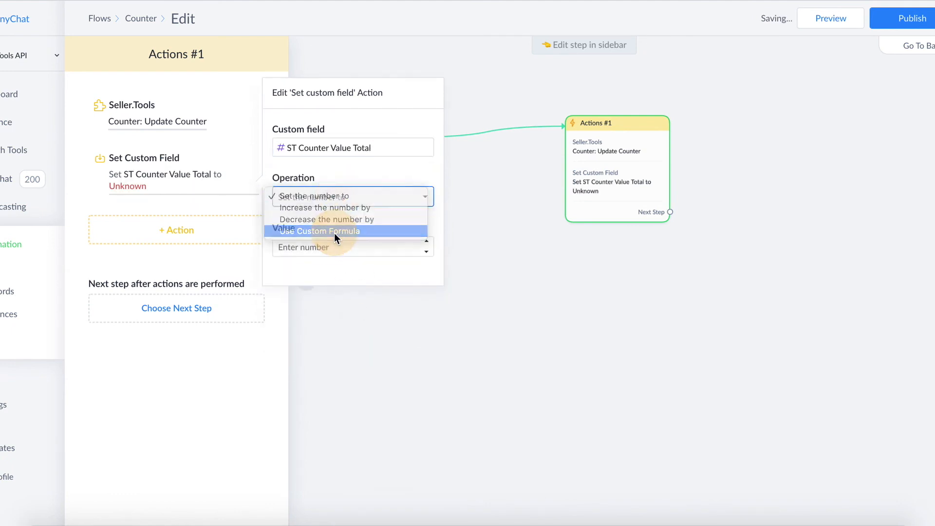
{"action": "left_click", "coordinate": [334, 231]}
{"action": "left_click", "coordinate": [424, 271]}
{"action": "type", "text": "counter"}
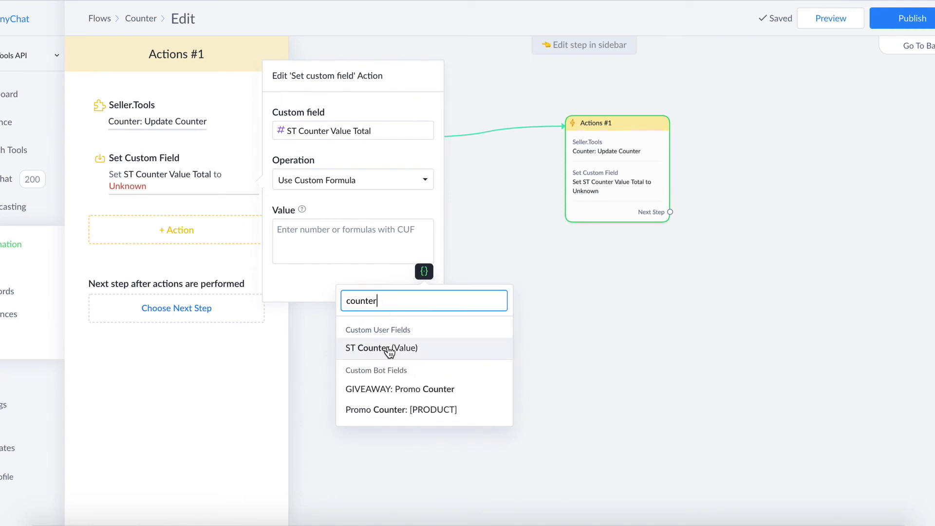
{"action": "left_click", "coordinate": [387, 348]}
{"action": "left_click", "coordinate": [576, 293]}
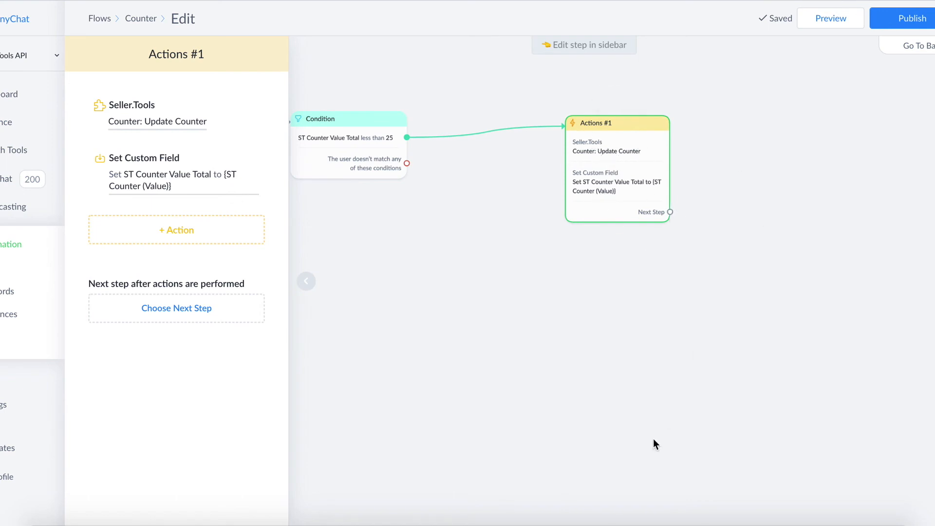
{"action": "left_click", "coordinate": [650, 423]}
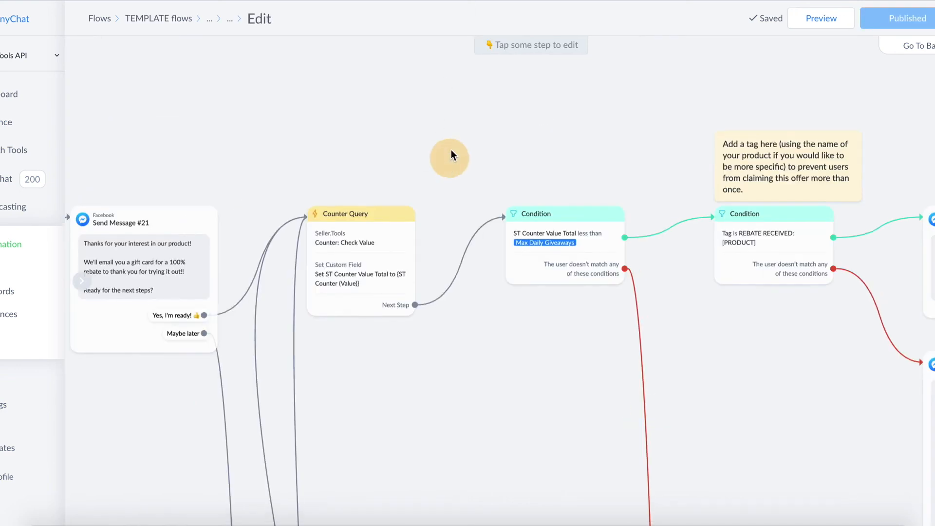
- Examine the Counter Query step in the published template flow, including the settings of its Counter: Check Value action
{"action": "left_click_drag", "start_coordinate": [451, 152], "coordinate": [443, 101]}
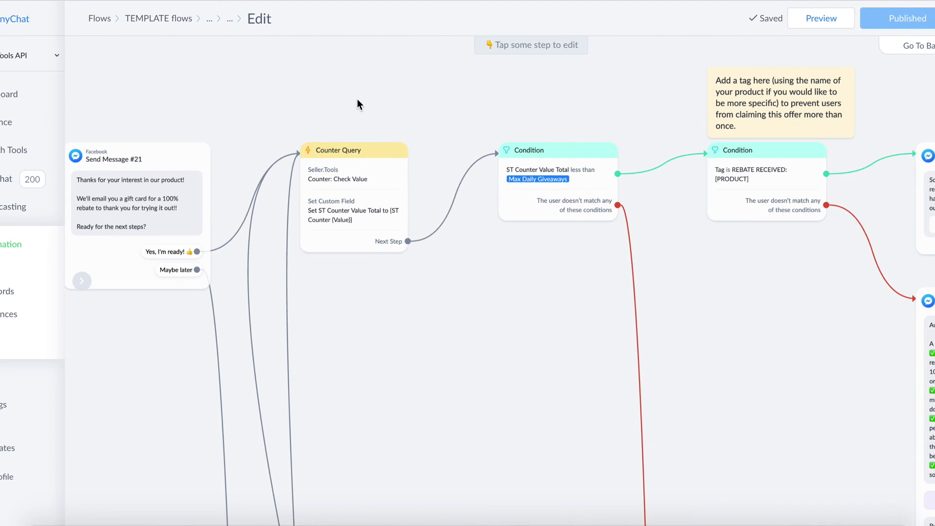
{"action": "scroll", "coordinate": [446, 166], "scroll_direction": "up", "scroll_amount": 2}
{"action": "left_click_drag", "start_coordinate": [446, 167], "coordinate": [468, 165]}
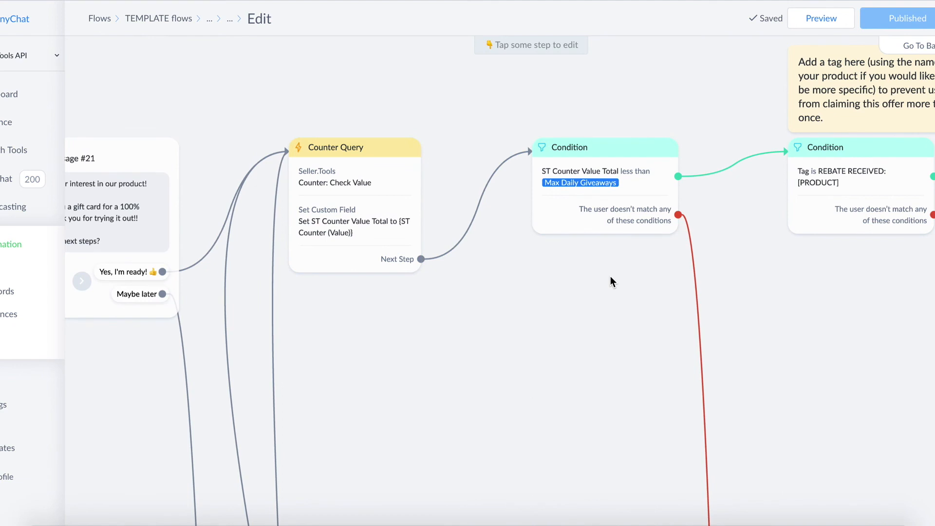
{"action": "left_click", "coordinate": [383, 195]}
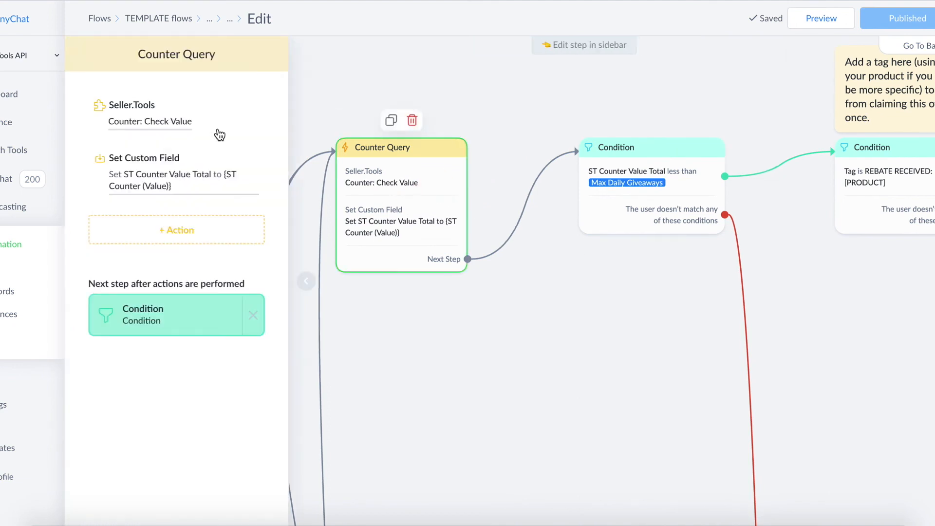
{"action": "left_click", "coordinate": [179, 125]}
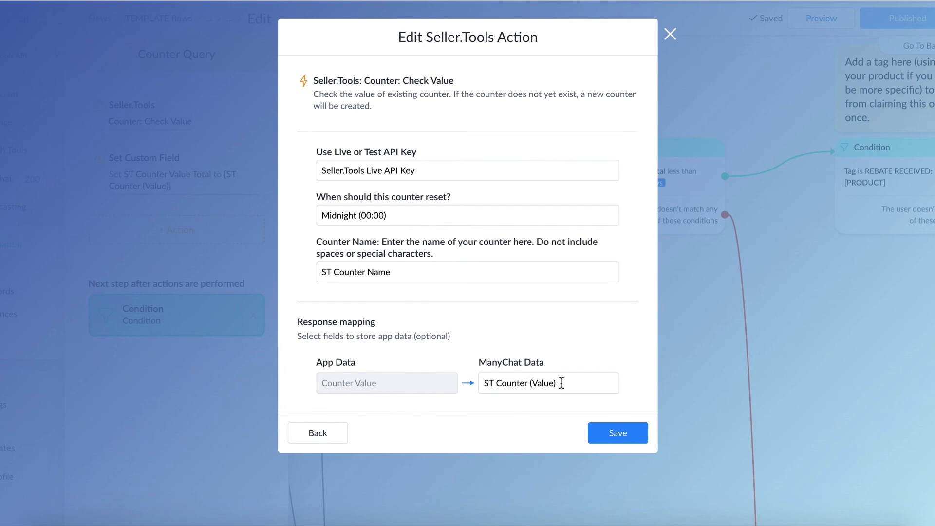
{"action": "left_click", "coordinate": [616, 432]}
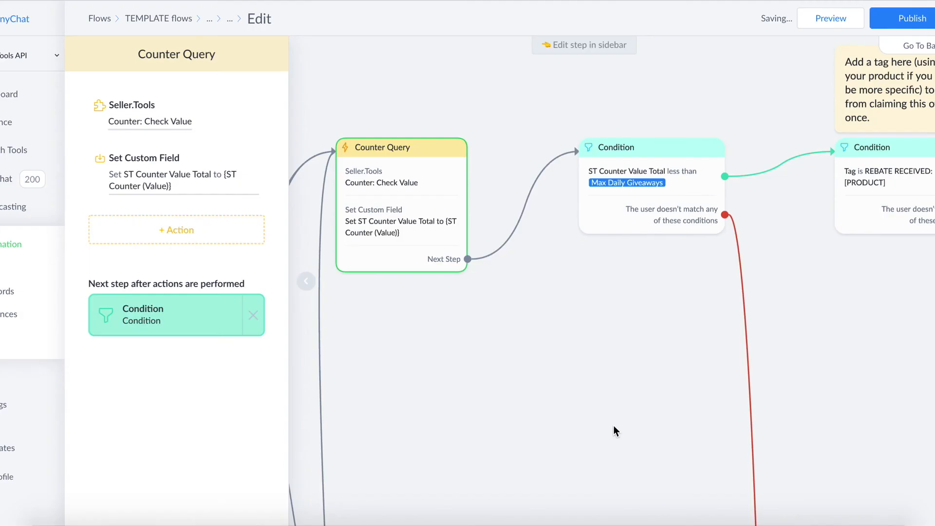
{"action": "mouse_move", "coordinate": [385, 230]}
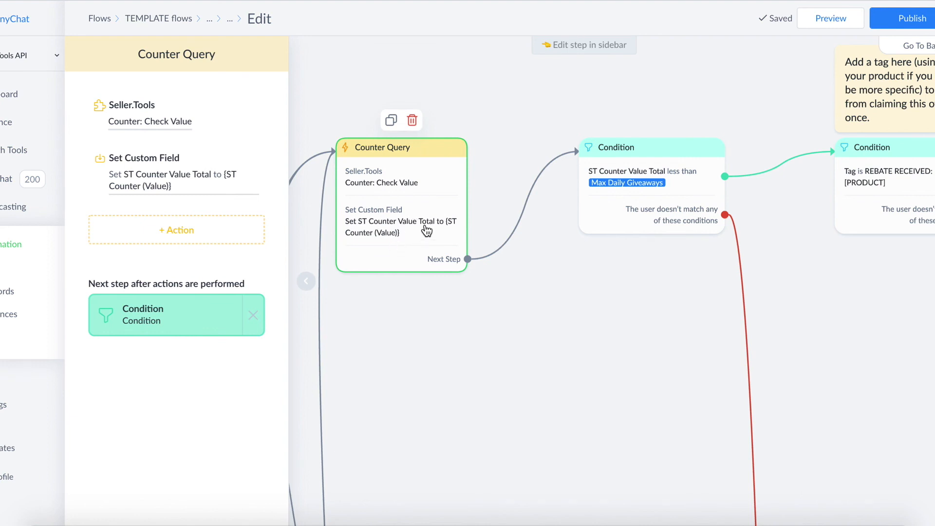
- Trace the unmatched branch of the Max Daily Giveaways condition to its message, and follow the Check Again link back to Counter Query
{"action": "left_click", "coordinate": [702, 236]}
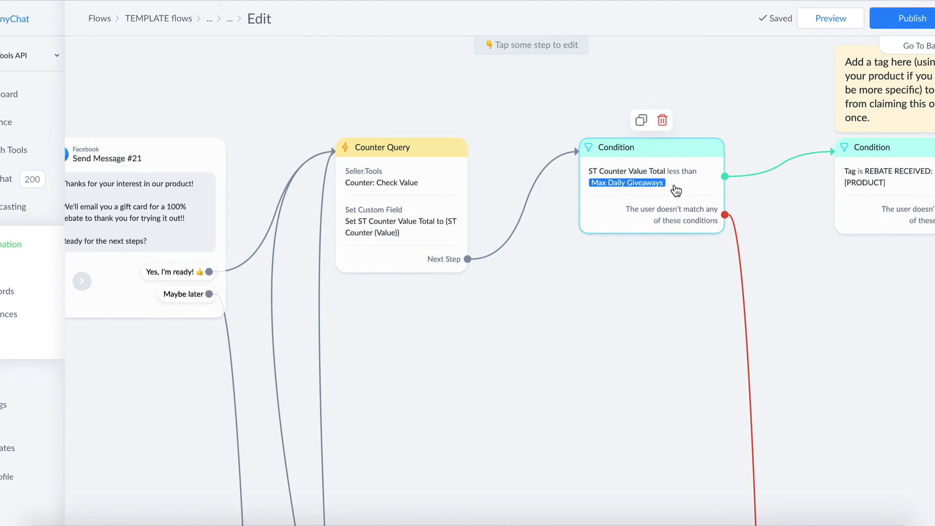
{"action": "scroll", "coordinate": [676, 190], "scroll_direction": "down", "scroll_amount": 5}
{"action": "left_click_drag", "start_coordinate": [783, 292], "coordinate": [490, 291]}
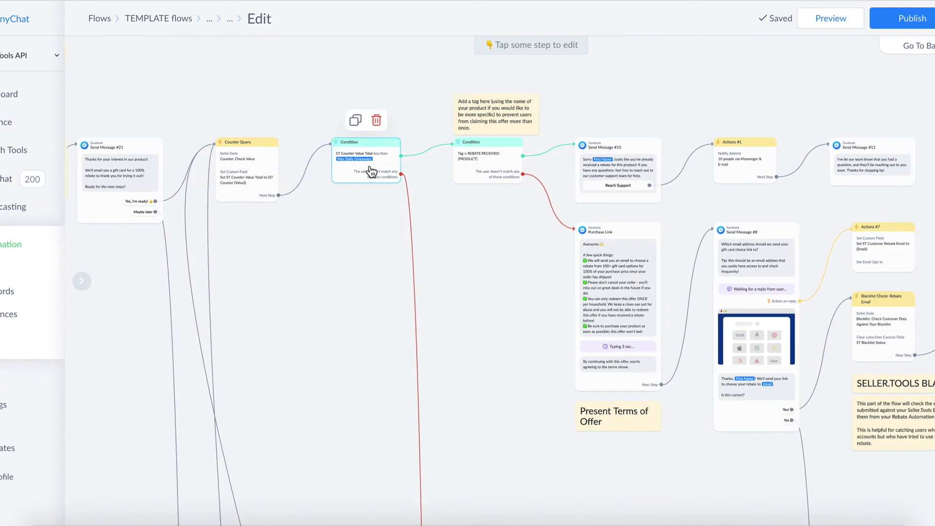
{"action": "left_click_drag", "start_coordinate": [482, 394], "coordinate": [447, 31]}
{"action": "left_click_drag", "start_coordinate": [507, 445], "coordinate": [520, 55]}
{"action": "left_click_drag", "start_coordinate": [511, 290], "coordinate": [511, 30]}
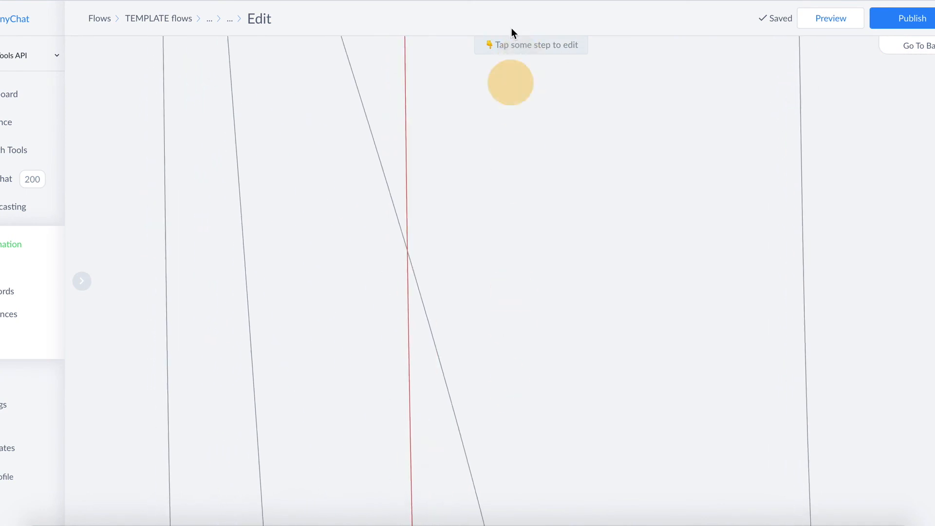
{"action": "left_click_drag", "start_coordinate": [543, 409], "coordinate": [536, 14]}
{"action": "scroll", "coordinate": [468, 192], "scroll_direction": "up", "scroll_amount": 5}
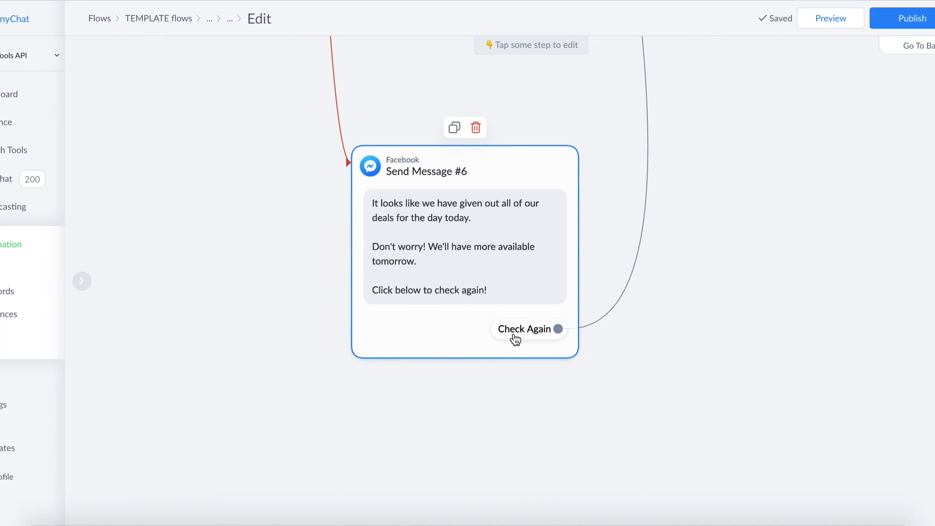
{"action": "scroll", "coordinate": [533, 341], "scroll_direction": "down", "scroll_amount": 1}
{"action": "scroll", "coordinate": [532, 338], "scroll_direction": "down", "scroll_amount": 10}
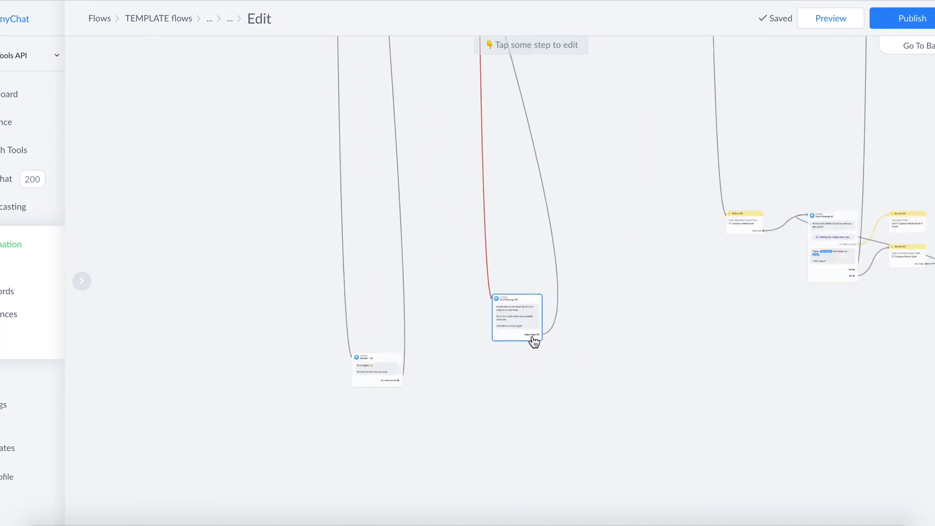
{"action": "left_click_drag", "start_coordinate": [563, 159], "coordinate": [536, 297]}
{"action": "scroll", "coordinate": [522, 263], "scroll_direction": "up", "scroll_amount": 5}
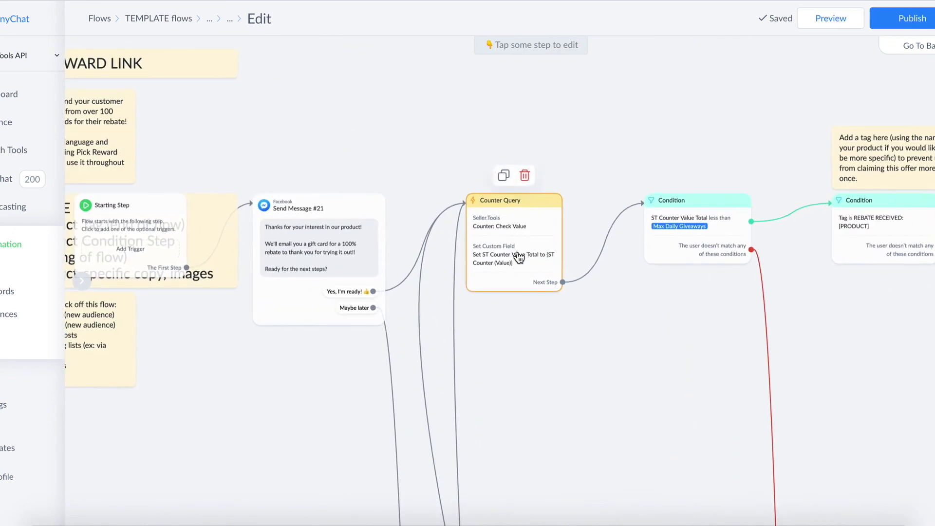
- Examine the Counter Addition (+1) step located before the Order Status Confirmation section of the template flow
{"action": "scroll", "coordinate": [670, 336], "scroll_direction": "down", "scroll_amount": 10}
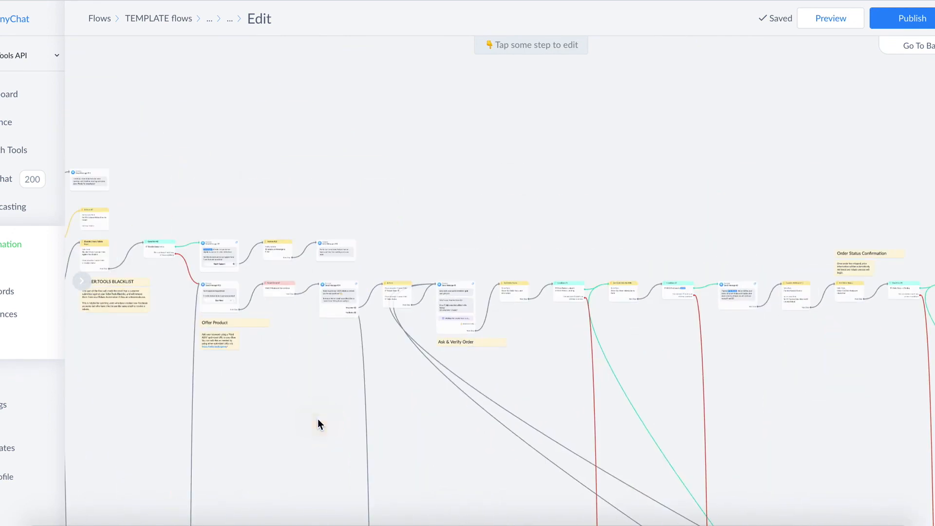
{"action": "left_click_drag", "start_coordinate": [886, 414], "coordinate": [551, 351]}
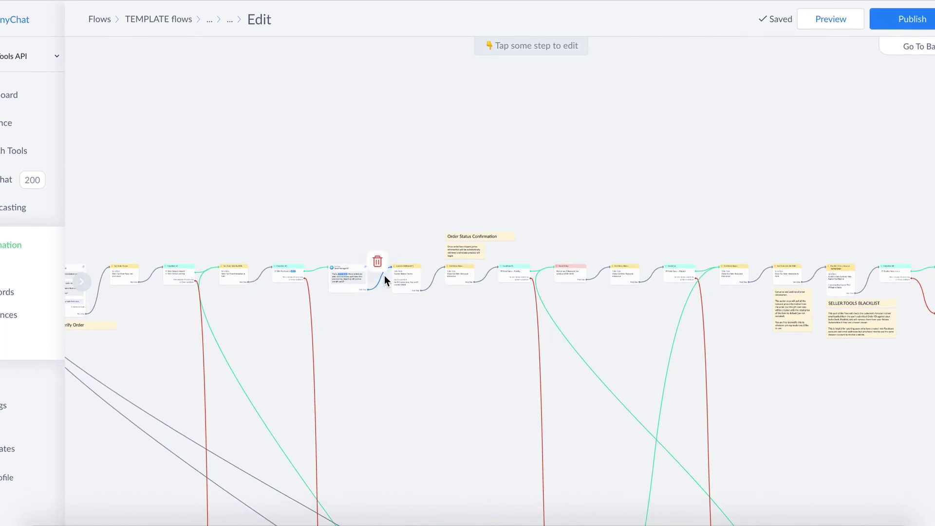
{"action": "scroll", "coordinate": [384, 276], "scroll_direction": "up", "scroll_amount": 8}
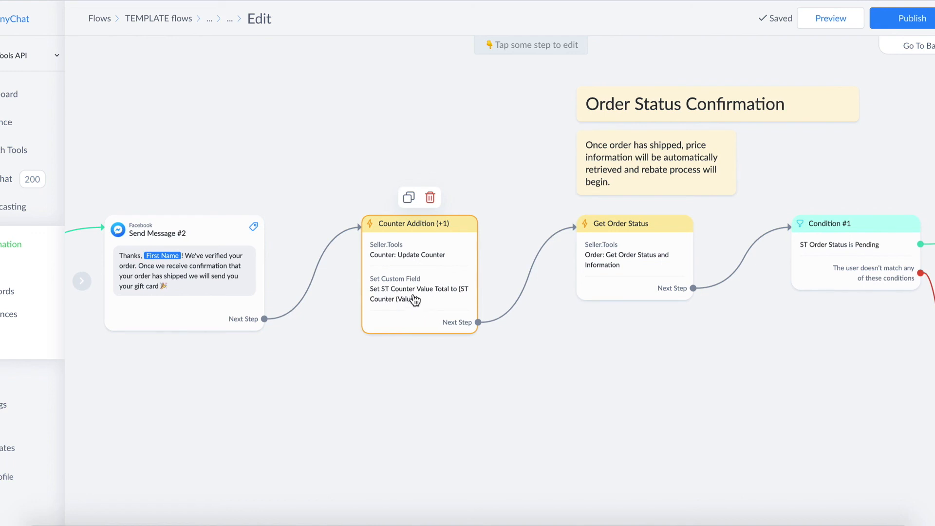
{"action": "scroll", "coordinate": [408, 292], "scroll_direction": "down", "scroll_amount": 5}
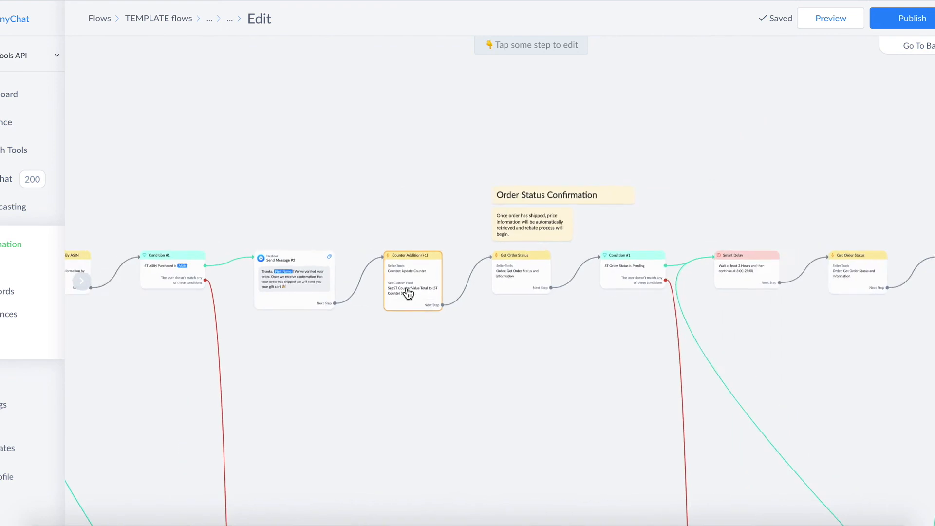